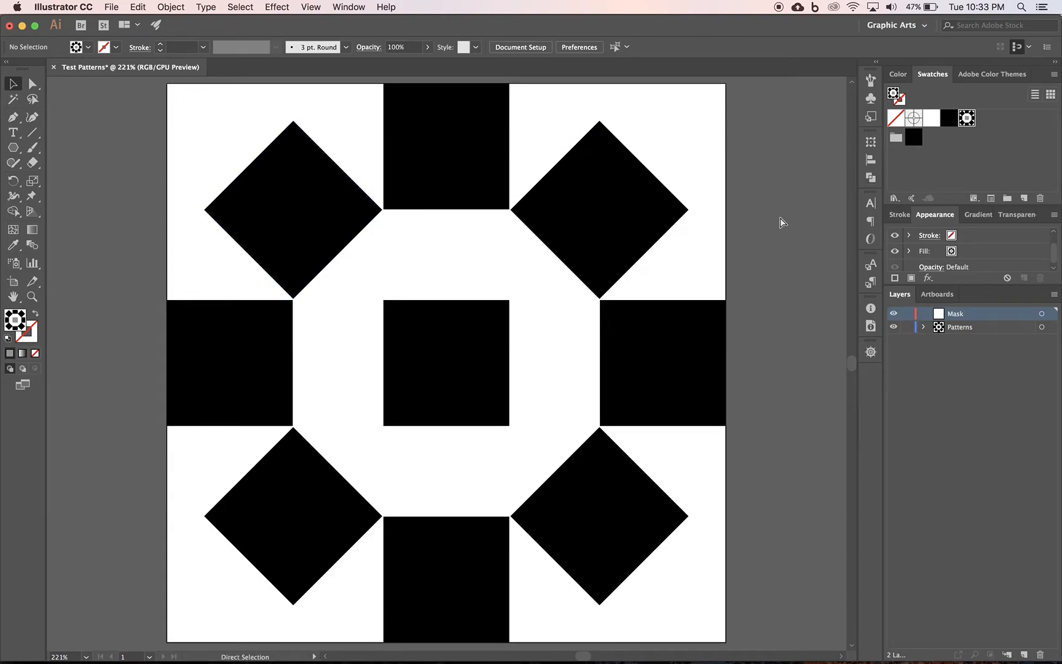
# Select all the black squares on the artboard and delete them.
pyautogui.press('super+a')
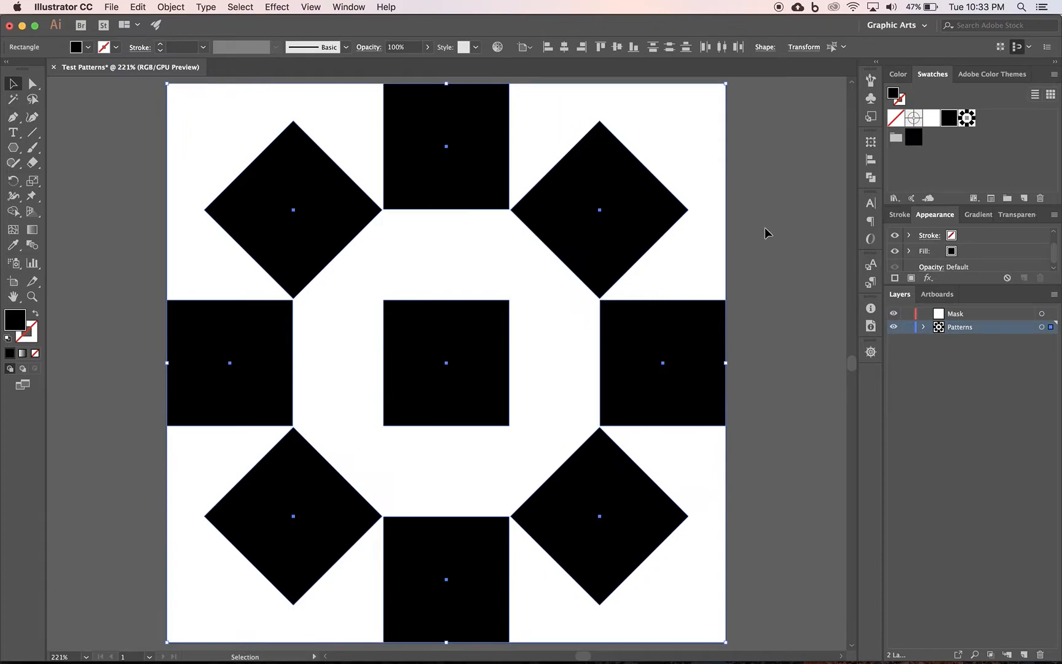
pyautogui.press('Delete')
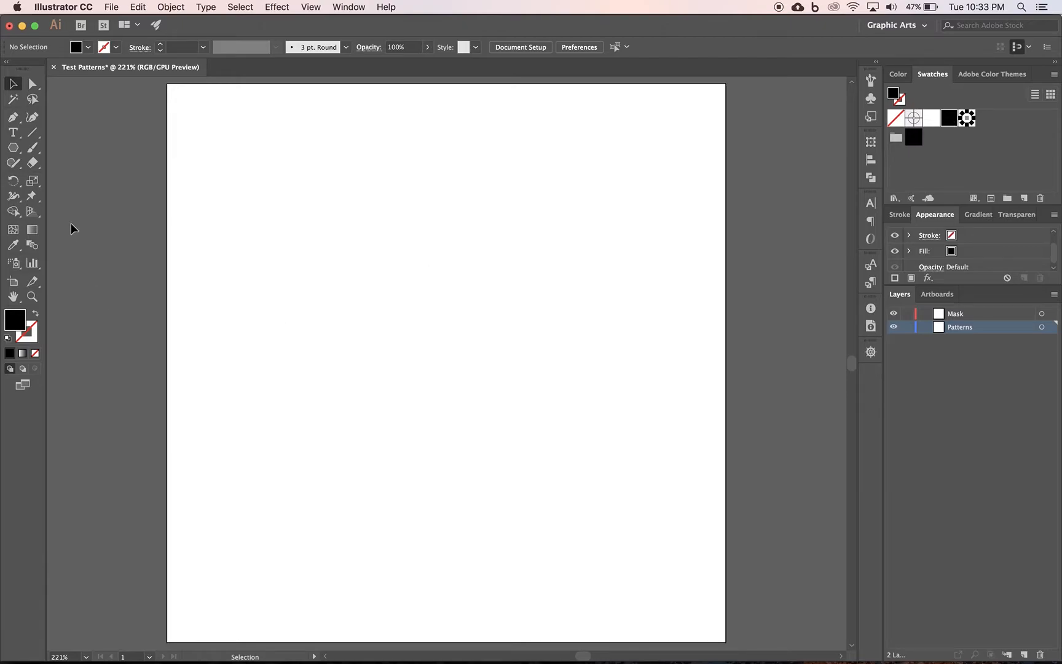
# Draw a circle about 128 px wide centred on the artboard's upper-left corner with the Ellipse tool.
pyautogui.moveTo(13, 148); pyautogui.dragTo(64, 178)
pyautogui.press('super+minus')
pyautogui.press('super+minus')
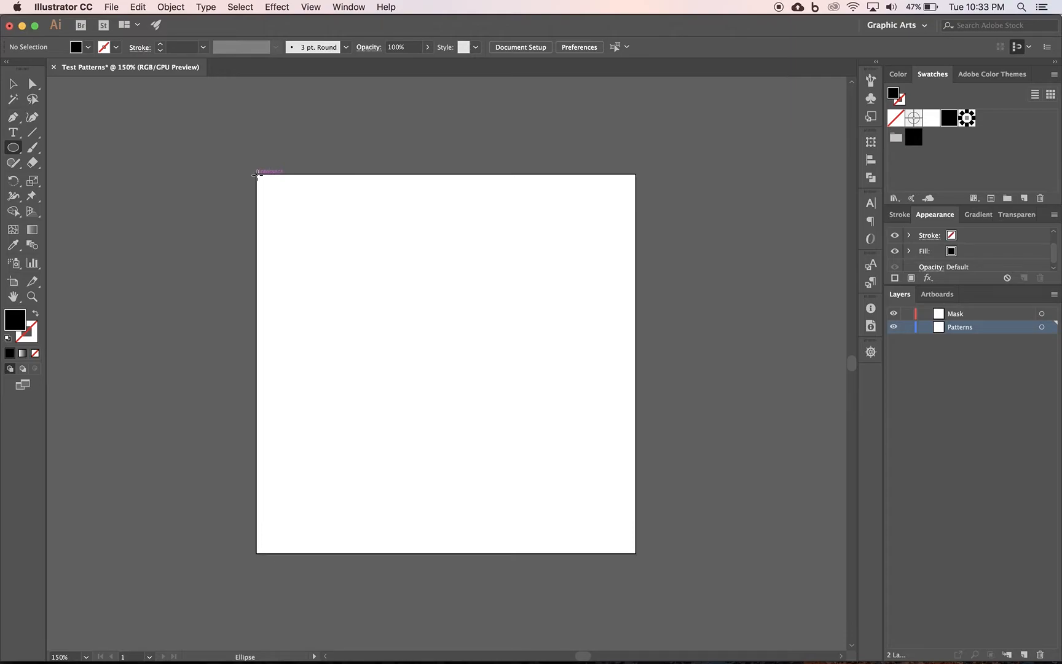
pyautogui.moveTo(256, 175); pyautogui.dragTo(310, 235)
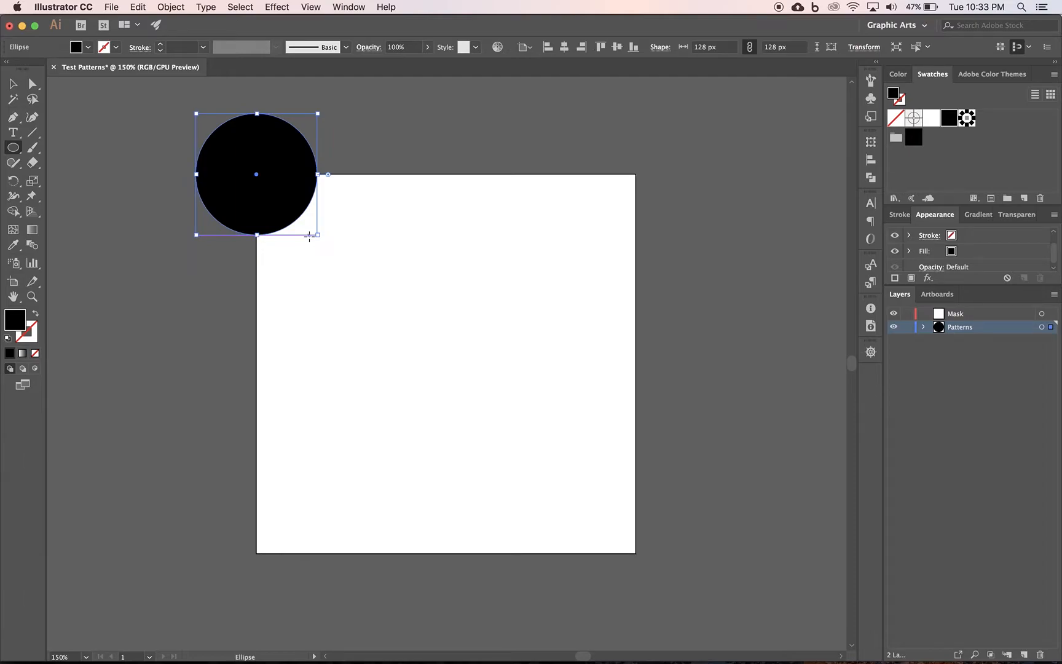
# Swap the circle's fill and stroke so only the outline is black, and set the stroke weight to 10 pt.
pyautogui.click(37, 315)
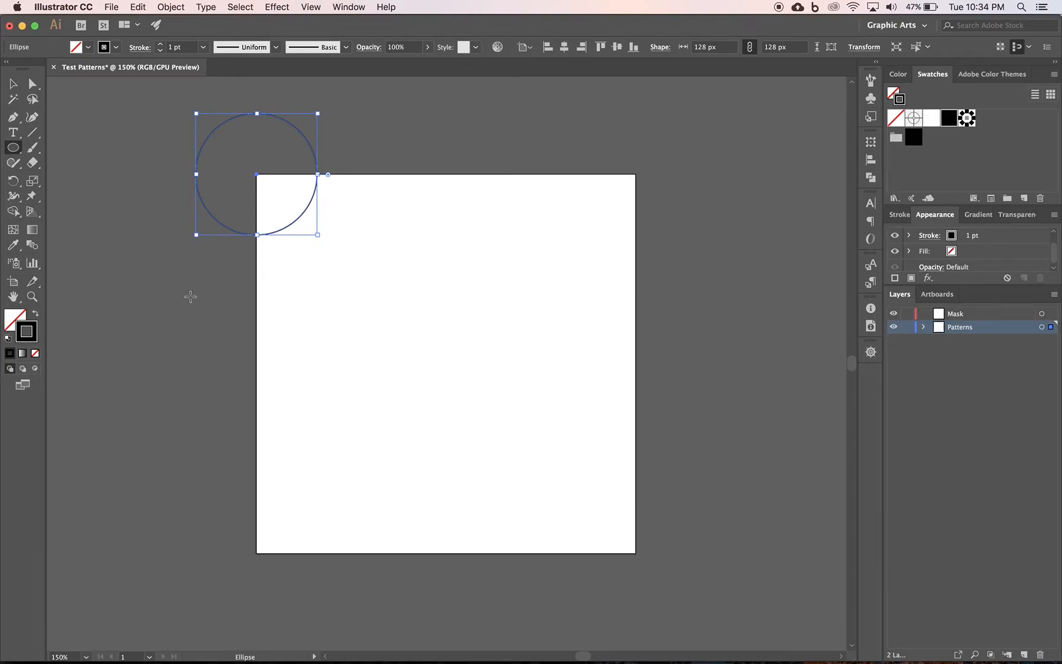
pyautogui.hotkey('shift', 'x')
pyautogui.hotkey('shift', 'x')
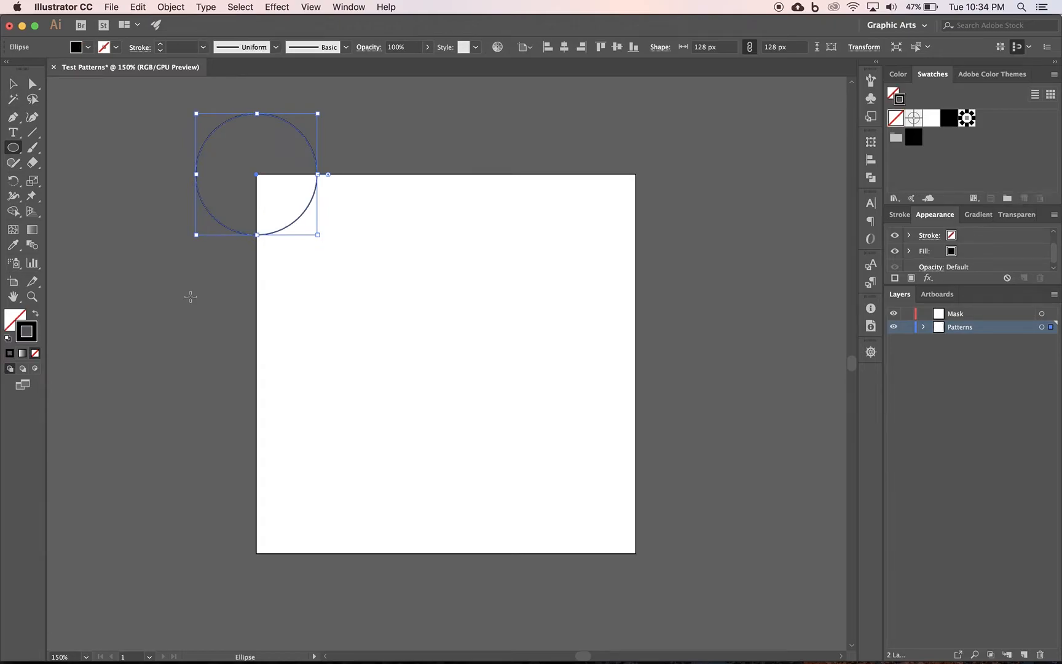
pyautogui.hotkey('shift', 'x')
pyautogui.hotkey('shift', 'x')
pyautogui.hotkey('shift', 'x')
pyautogui.hotkey('shift', 'x')
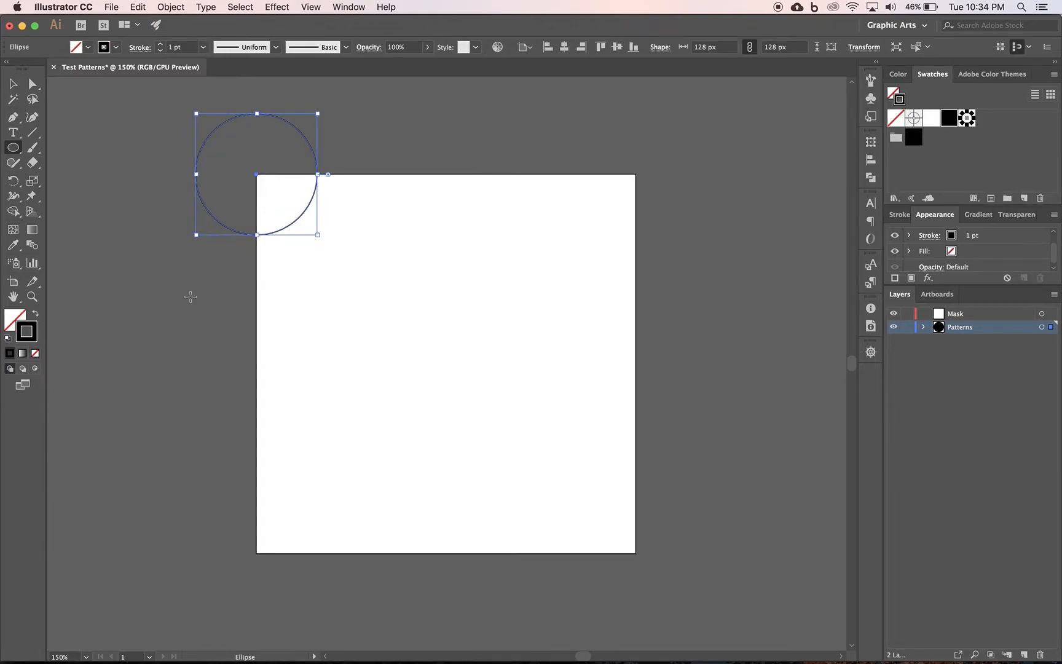
pyautogui.click(203, 47)
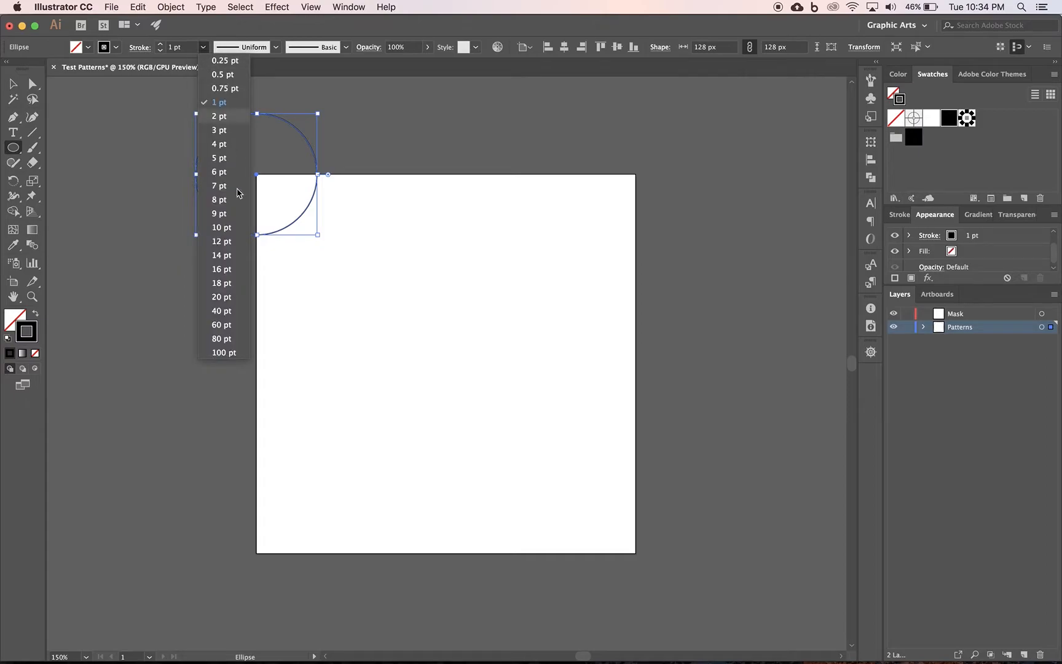
pyautogui.click(229, 227)
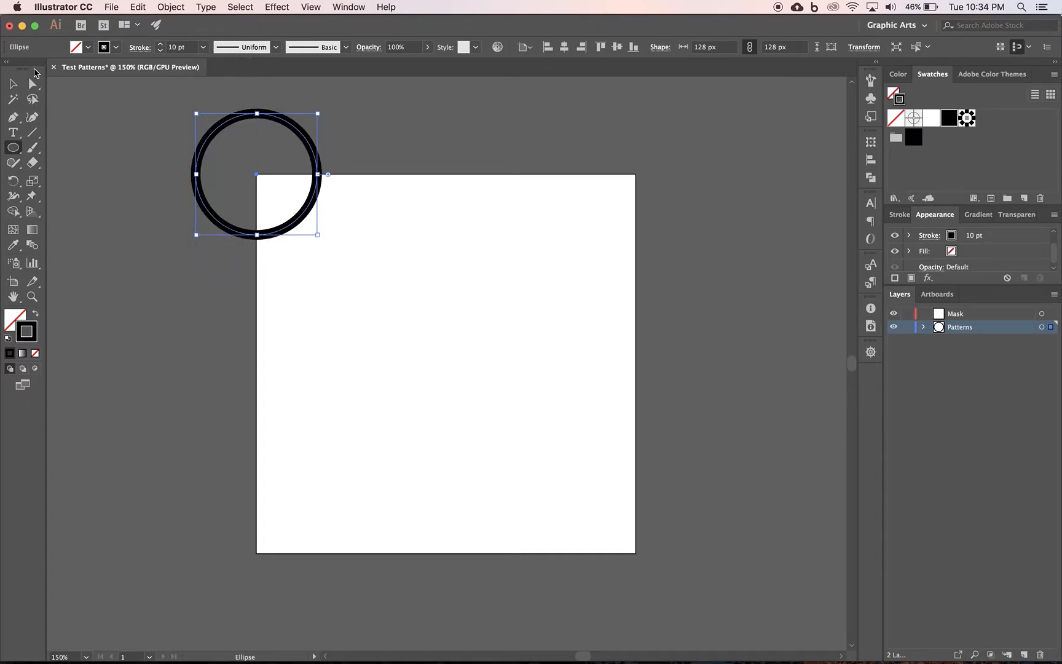
# Duplicate the ring into the upper middle of the artboard and scale the copy down to about 60 px around its centre.
pyautogui.click(12, 84)
pyautogui.click(282, 345)
pyautogui.click(286, 230)
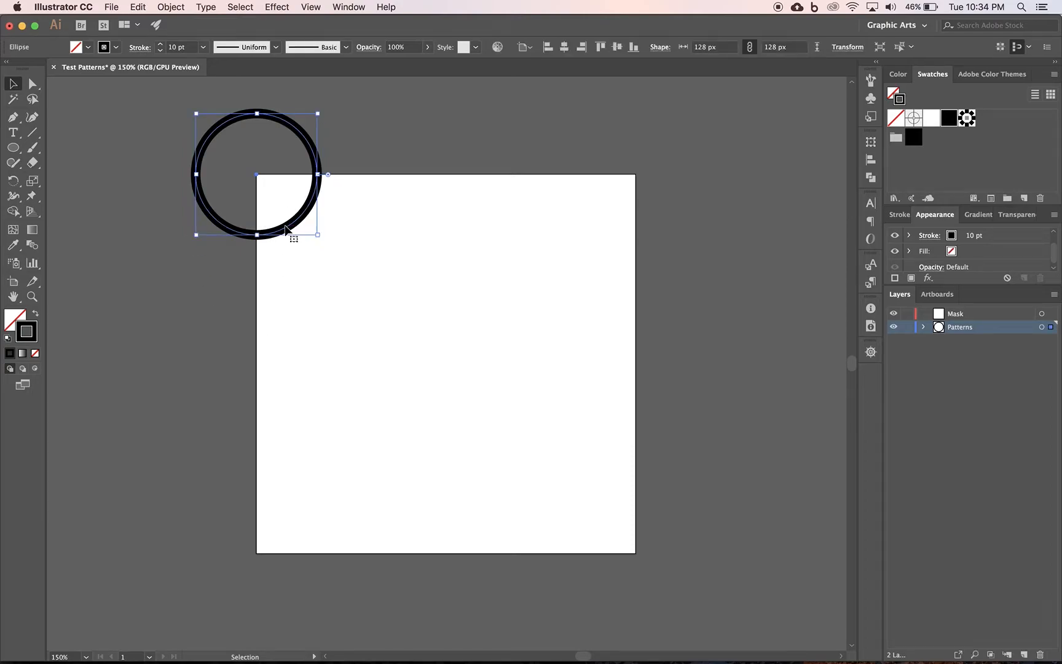
pyautogui.moveTo(286, 230)
pyautogui.mouseDown()
pyautogui.moveTo(338, 255)
pyautogui.moveTo(453, 344)
pyautogui.moveTo(466, 325)
pyautogui.moveTo(464, 371)
pyautogui.moveTo(442, 302)
pyautogui.mouseUp()
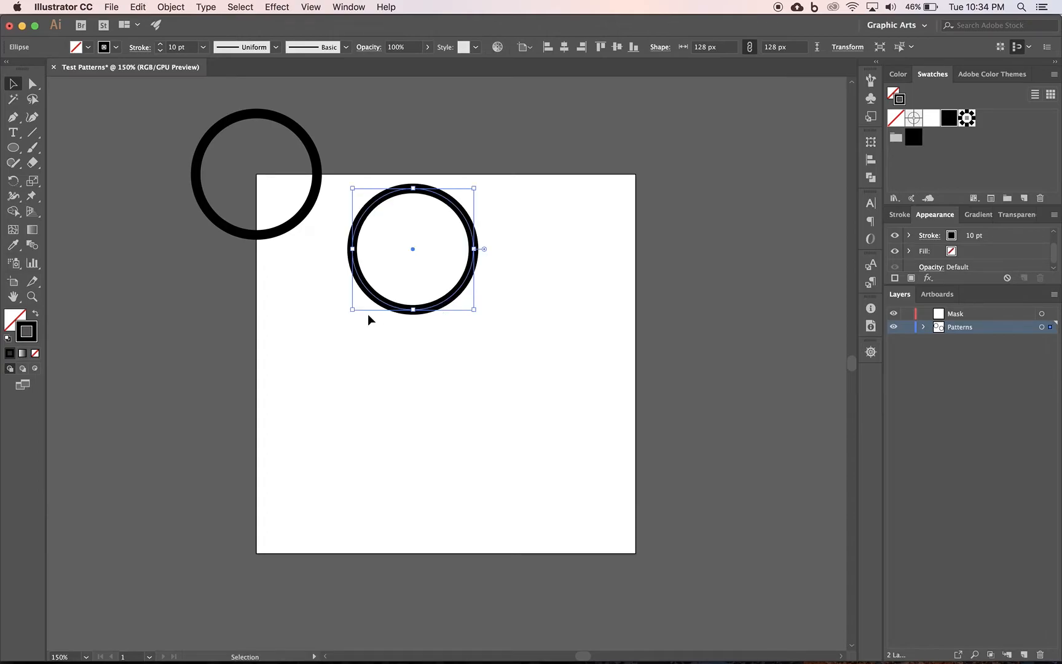
pyautogui.moveTo(352, 312); pyautogui.dragTo(427, 351)
pyautogui.click(381, 338)
pyautogui.click(406, 279)
pyautogui.click(413, 353)
# Copy the small ring onto the artboard's lower edge near the right corner and enlarge the copy to about 195 px.
pyautogui.moveTo(416, 278)
pyautogui.mouseDown()
pyautogui.moveTo(441, 349)
pyautogui.moveTo(539, 507)
pyautogui.moveTo(558, 579)
pyautogui.mouseUp()
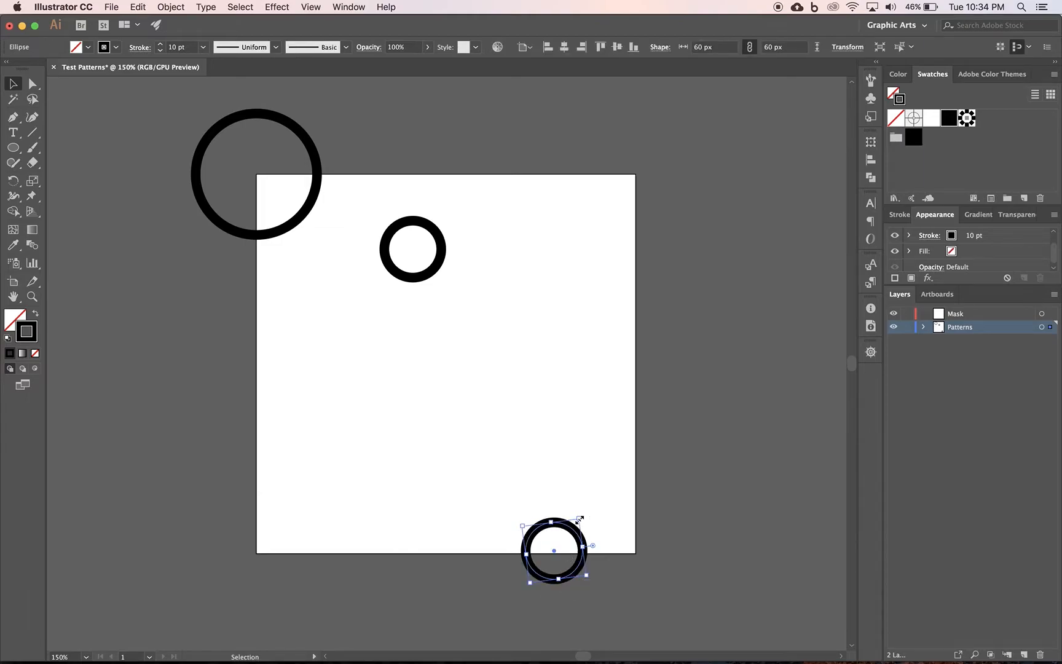
pyautogui.moveTo(579, 519); pyautogui.dragTo(629, 416)
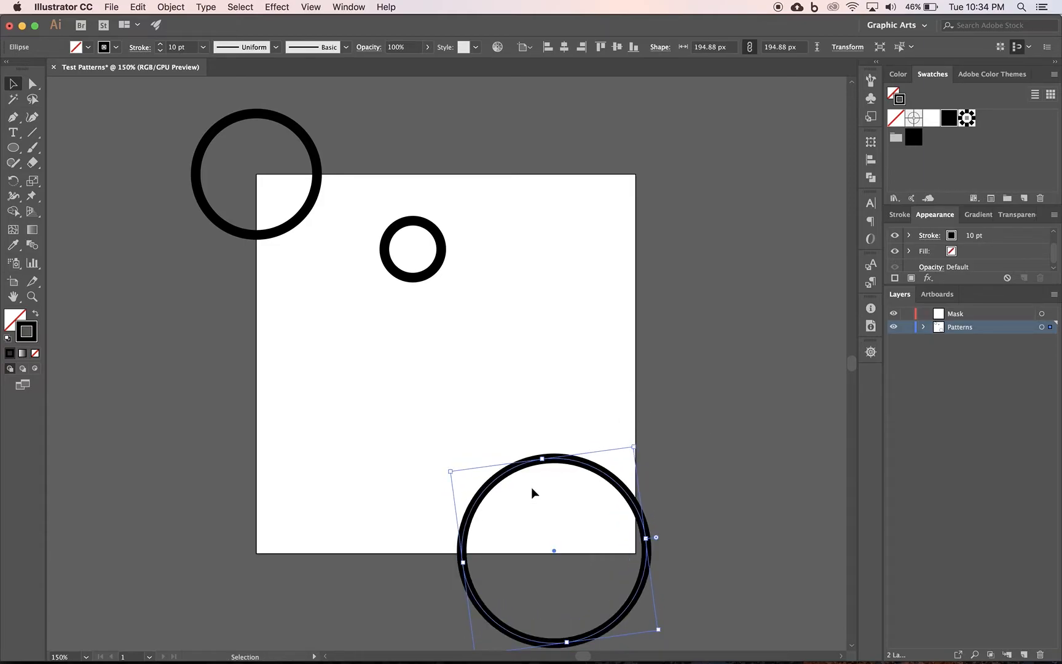
pyautogui.moveTo(571, 463); pyautogui.dragTo(555, 458)
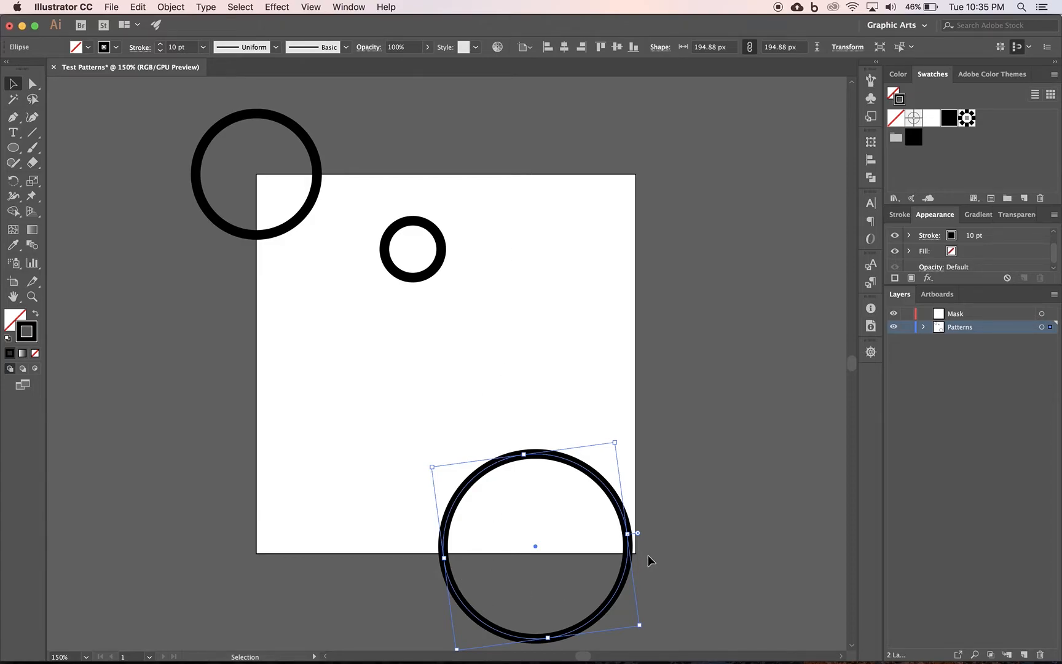
# Move the 128 px ring down from the corner so it straddles the upper part of the artboard's left edge.
pyautogui.moveTo(296, 223)
pyautogui.mouseDown()
pyautogui.moveTo(278, 233)
pyautogui.moveTo(271, 278)
pyautogui.mouseUp()
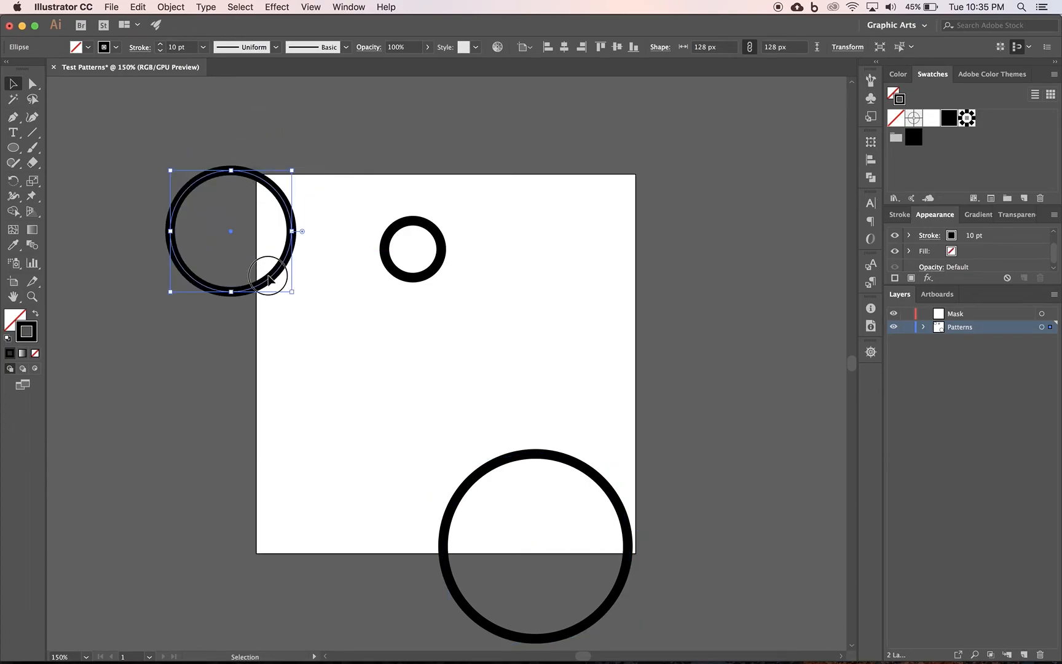
pyautogui.click(273, 293)
pyautogui.moveTo(263, 284); pyautogui.dragTo(263, 298)
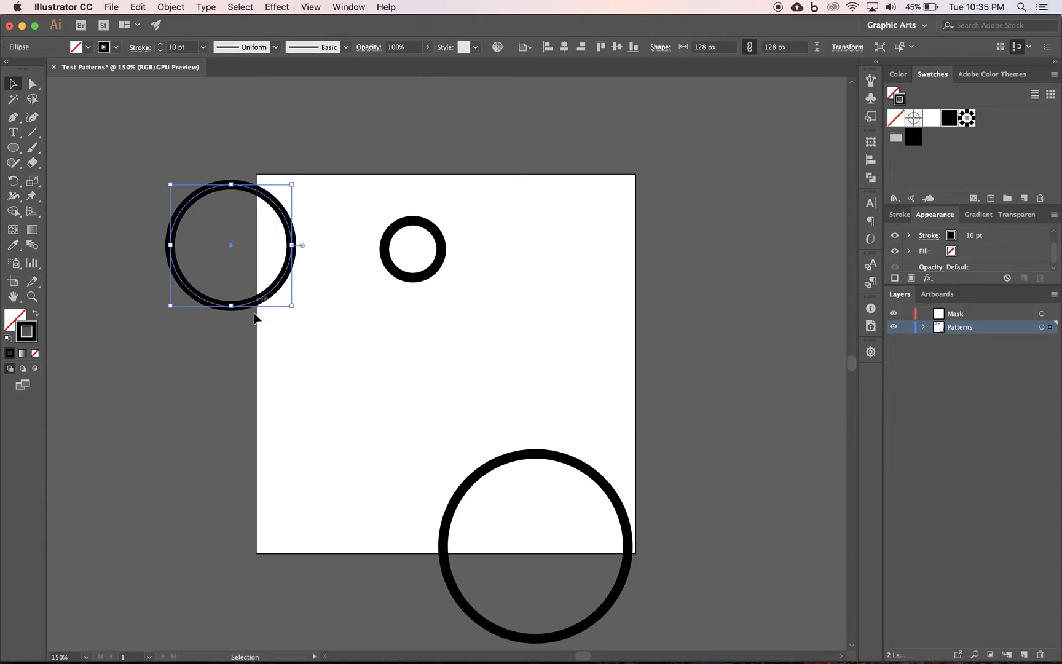
# Duplicate the 60 px ring into a loose cluster of six around the artboard's centre and reposition the uppermost one.
pyautogui.click(388, 257)
pyautogui.moveTo(386, 255); pyautogui.dragTo(350, 364)
pyautogui.hotkey('ctrl', 'z')
pyautogui.moveTo(509, 330); pyautogui.dragTo(532, 405)
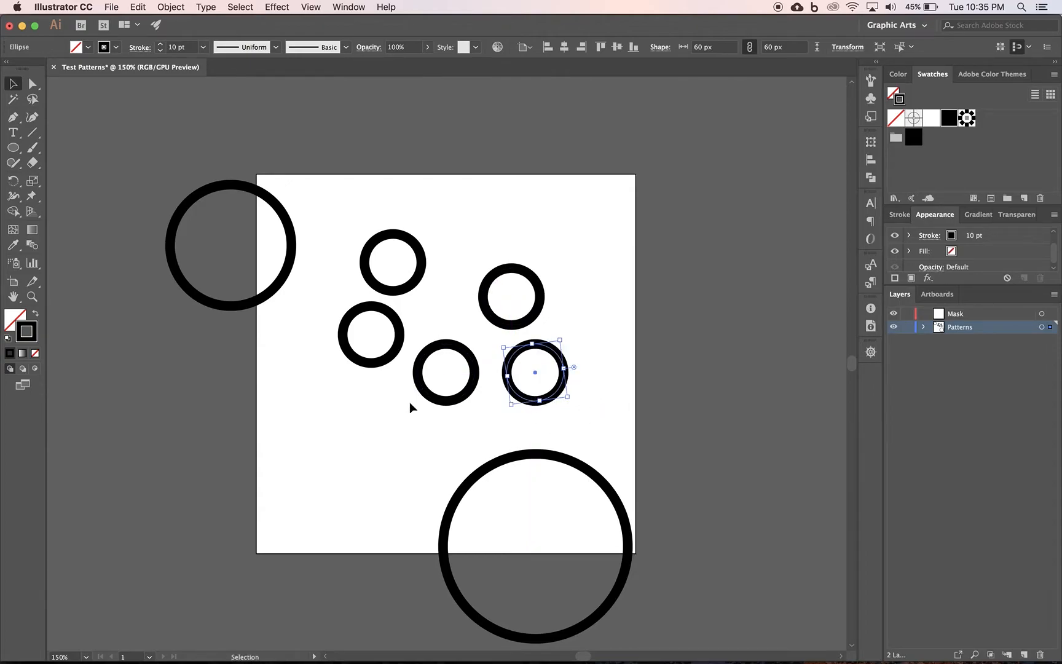
pyautogui.moveTo(424, 400); pyautogui.dragTo(350, 448)
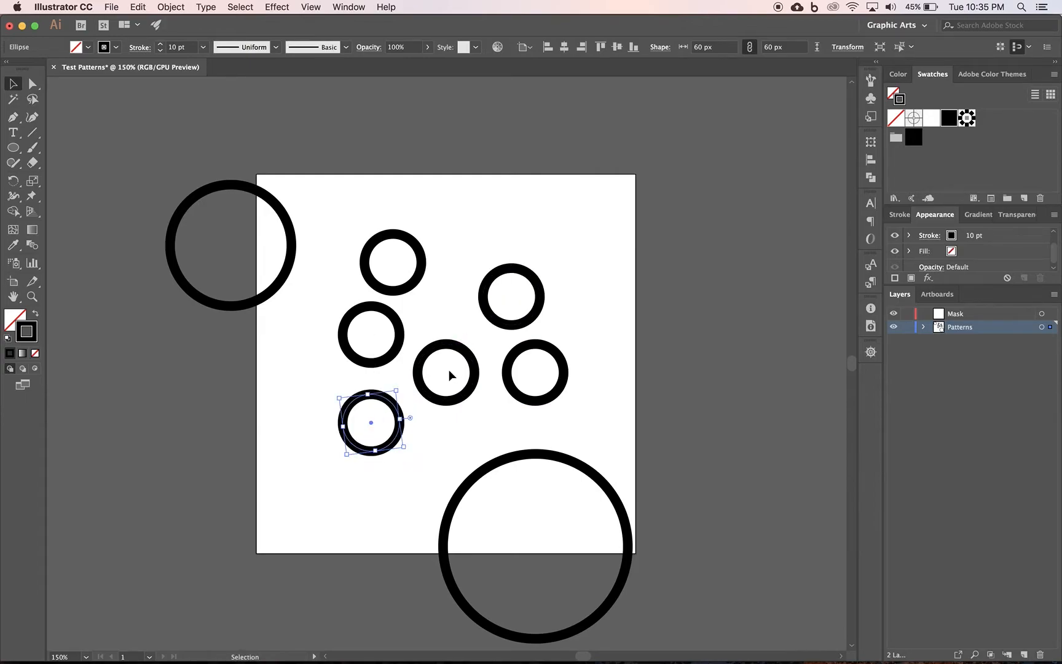
pyautogui.moveTo(423, 257); pyautogui.dragTo(474, 269)
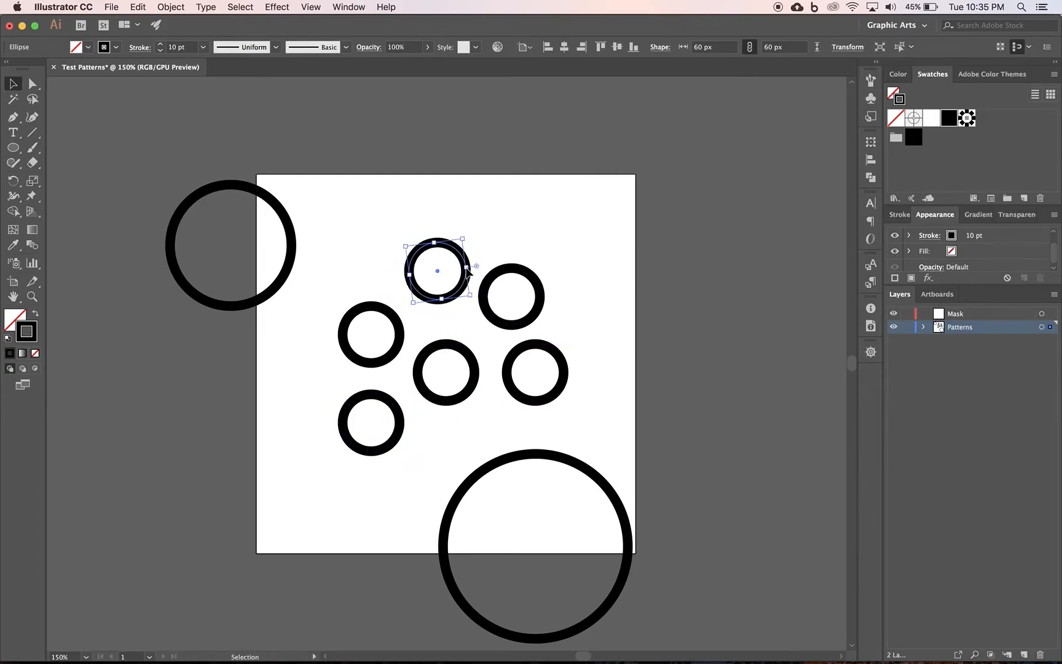
# Enlarge the central ring to about 89 px, shrink the lower-left one slightly, and reduce the upper-right one to about 42 px.
pyautogui.click(481, 433)
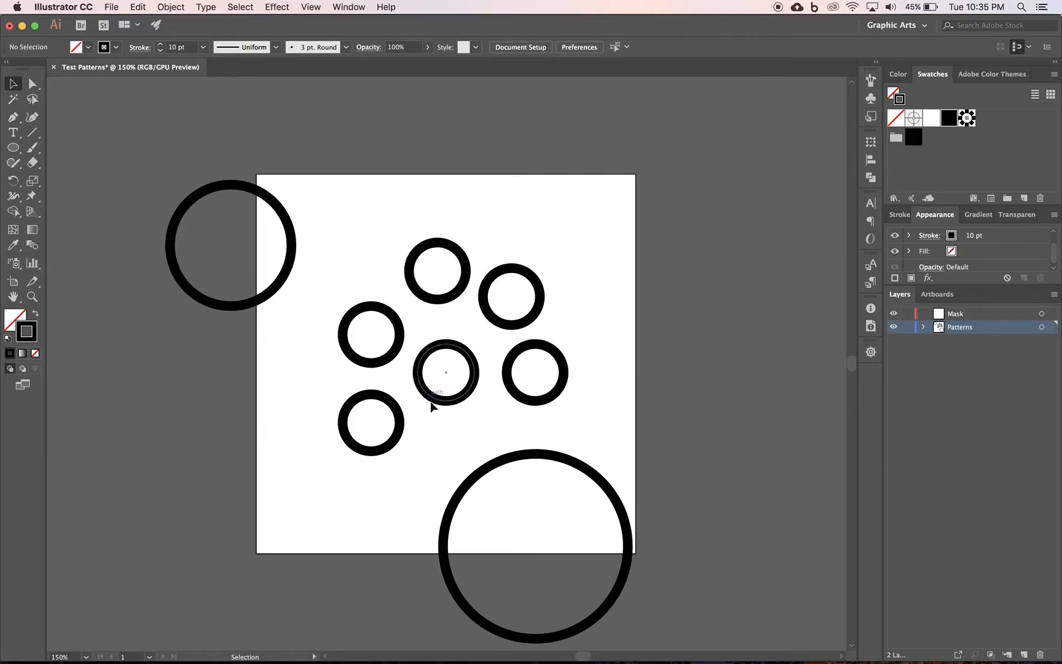
pyautogui.click(439, 398)
pyautogui.moveTo(423, 405); pyautogui.dragTo(409, 421)
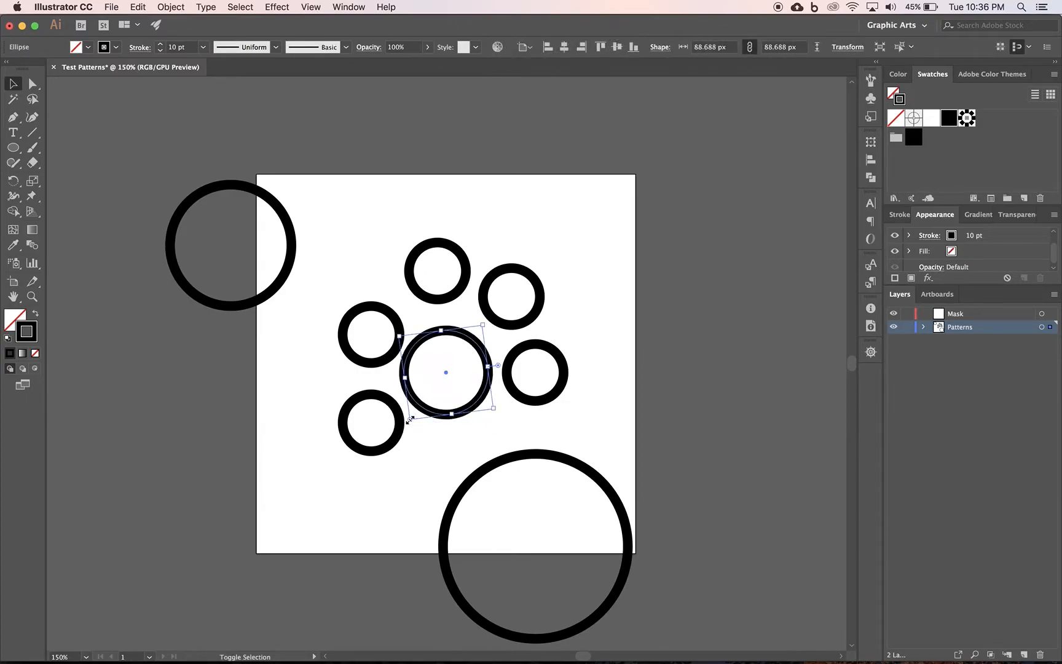
pyautogui.click(395, 444)
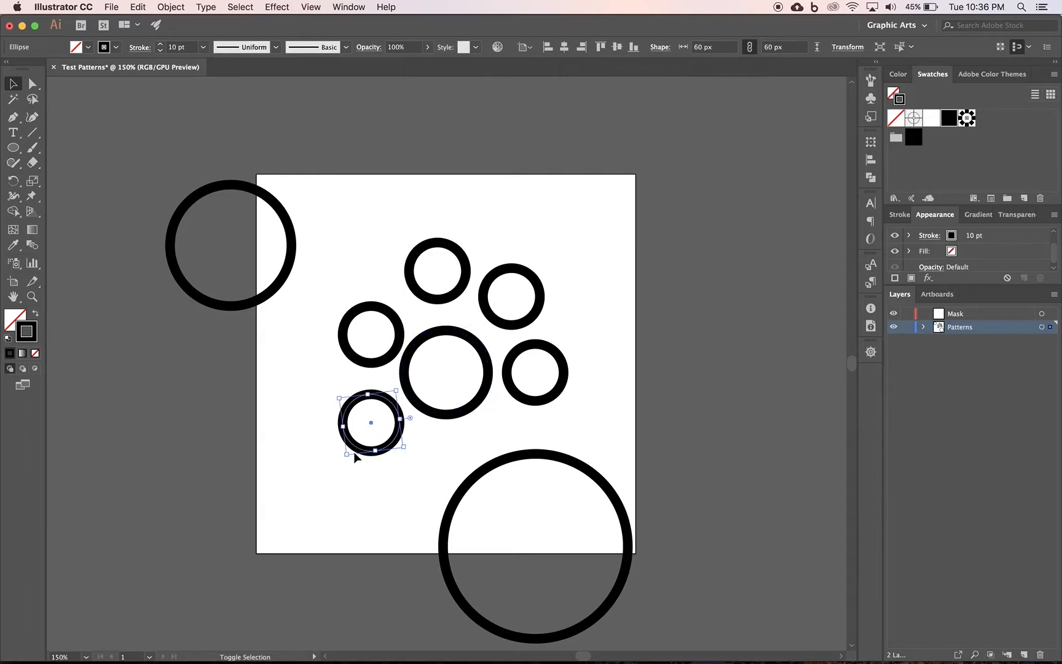
pyautogui.moveTo(348, 455); pyautogui.dragTo(352, 448)
pyautogui.click(493, 319)
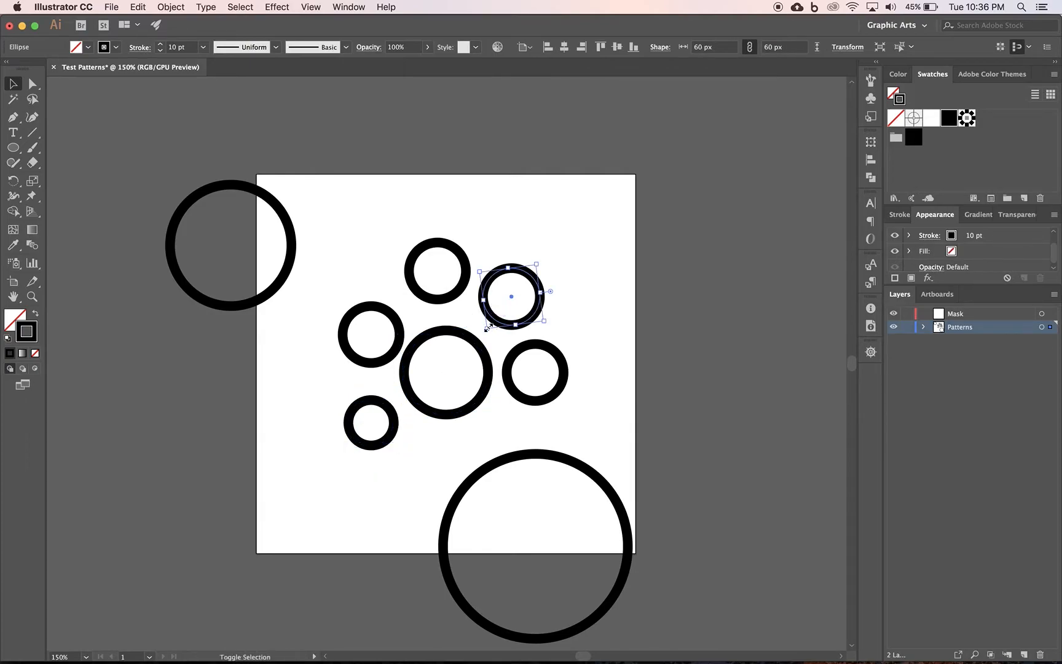
pyautogui.moveTo(487, 328); pyautogui.dragTo(495, 318)
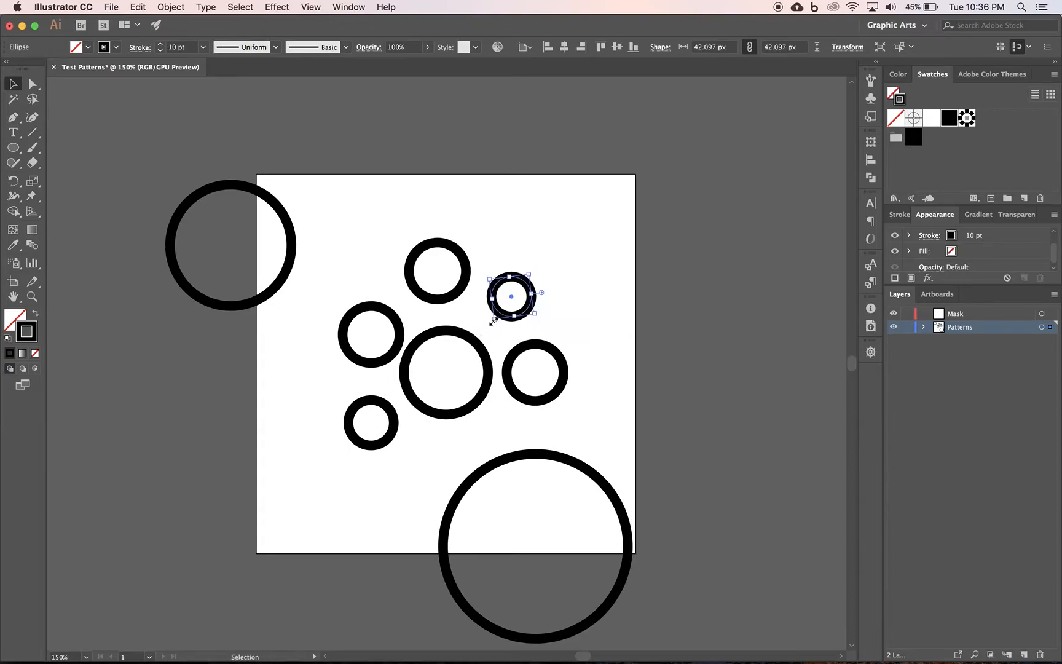
# Create a copy of the ring on the artboard's left edge with the Move transform, using a horizontal offset of 400 px.
pyautogui.click(493, 228)
pyautogui.click(292, 244)
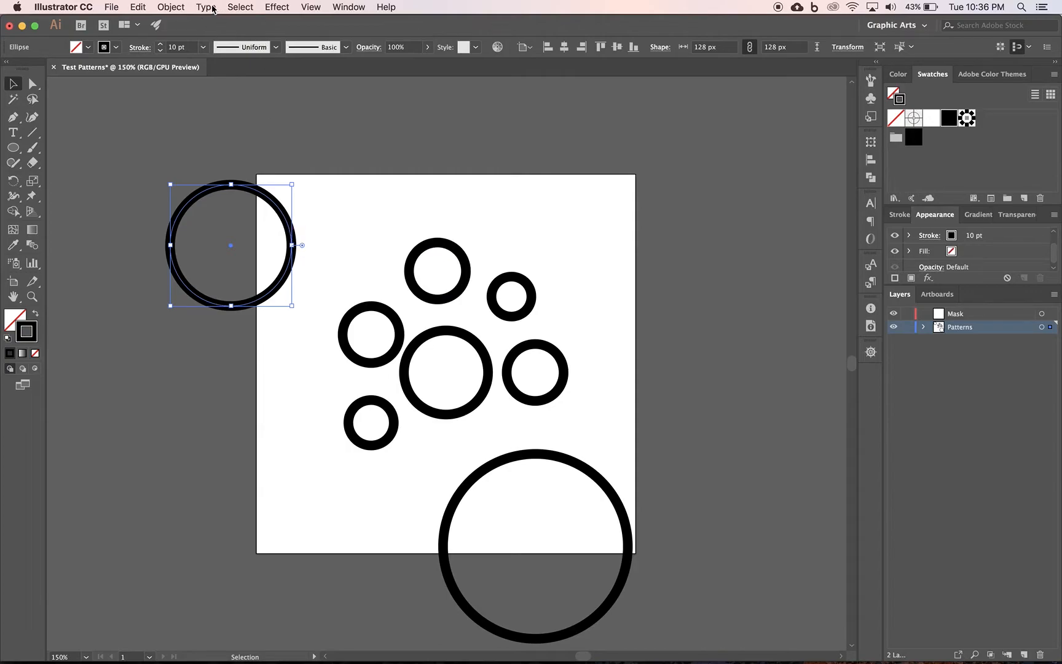
pyautogui.click(179, 8)
pyautogui.moveTo(192, 27)
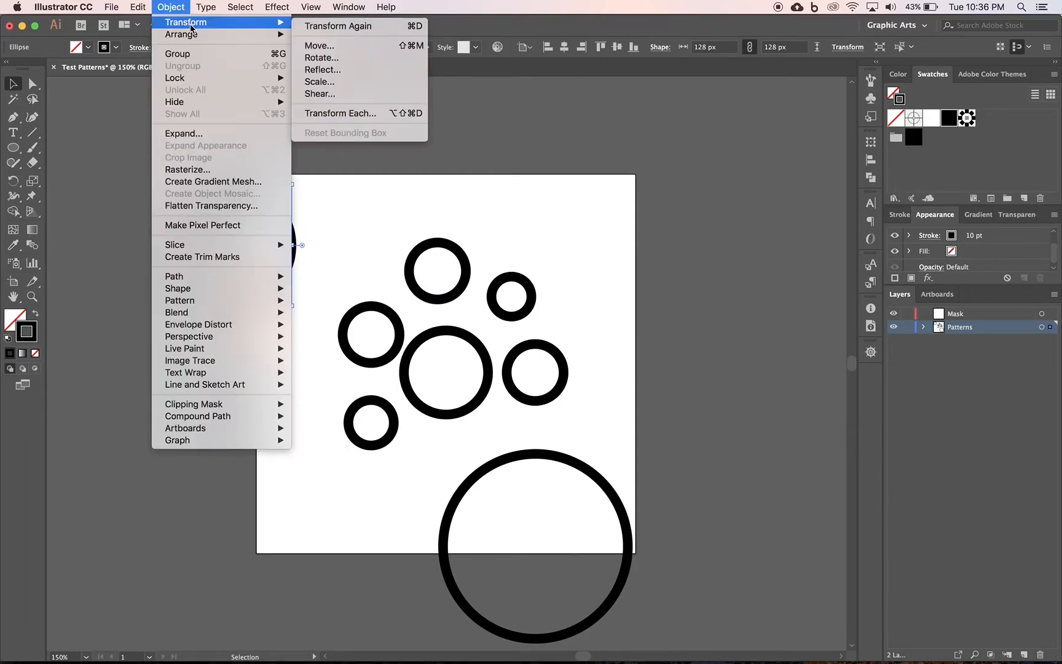
pyautogui.click(320, 46)
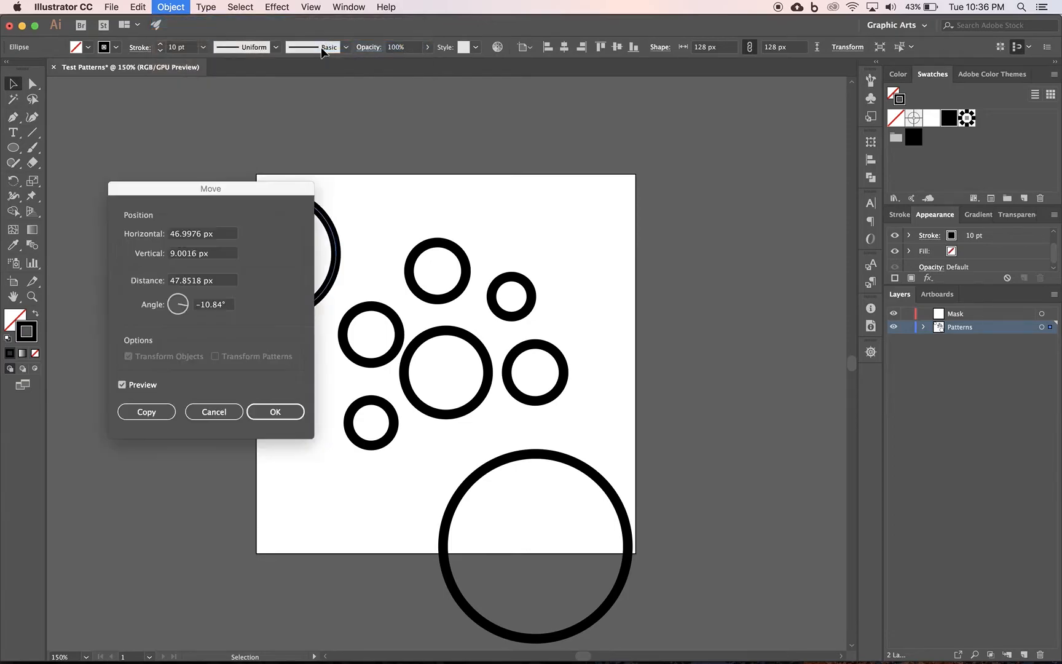
pyautogui.moveTo(215, 186); pyautogui.dragTo(740, 372)
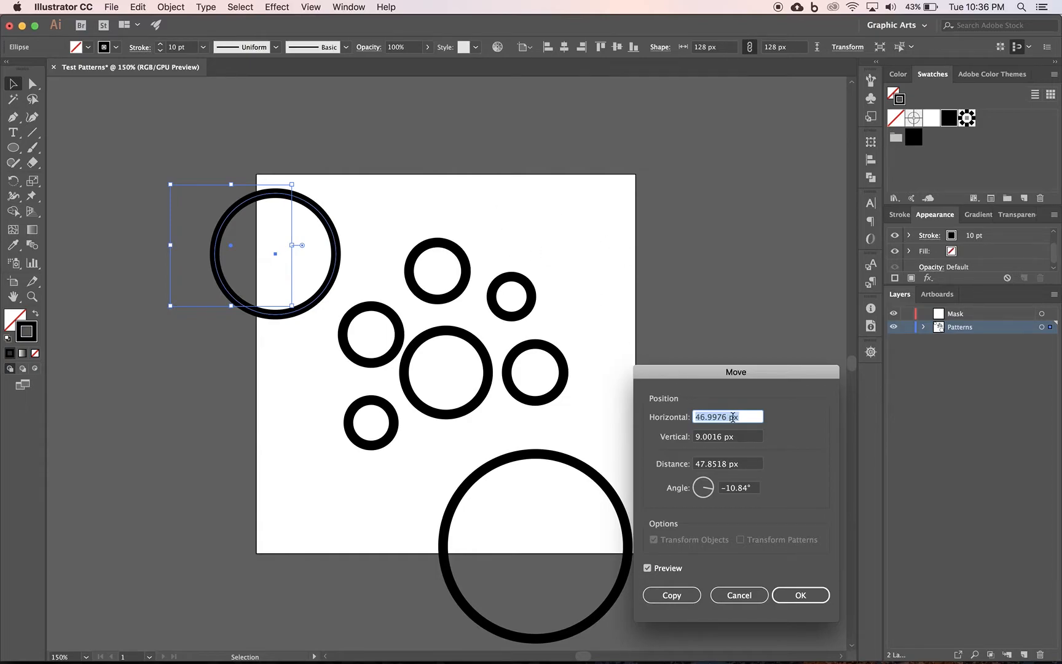
pyautogui.write('400')
pyautogui.press('Tab')
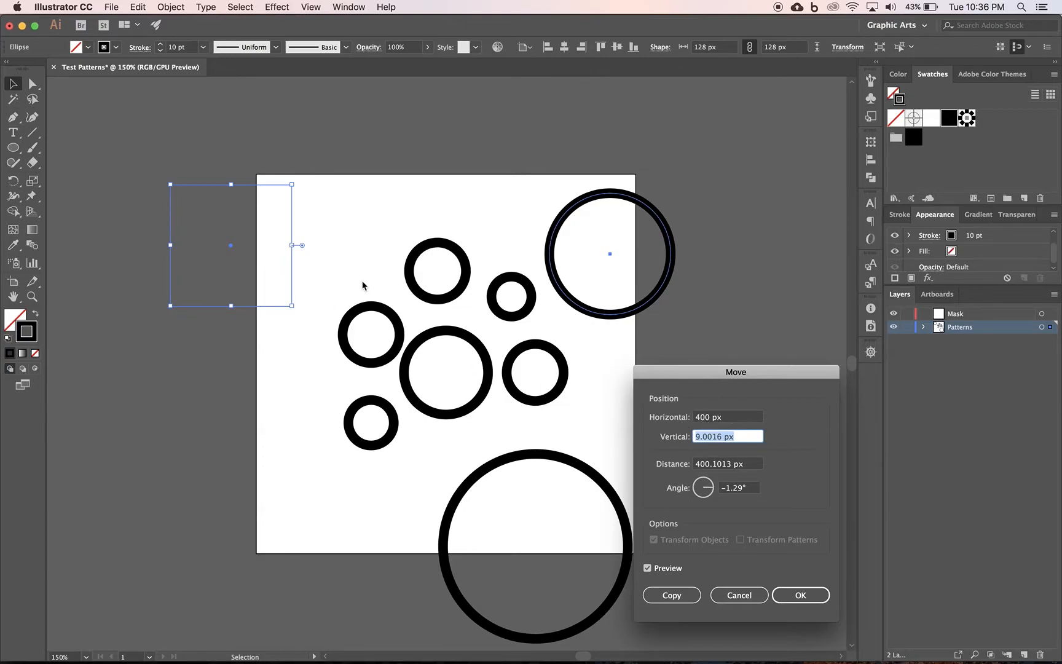
pyautogui.click(672, 595)
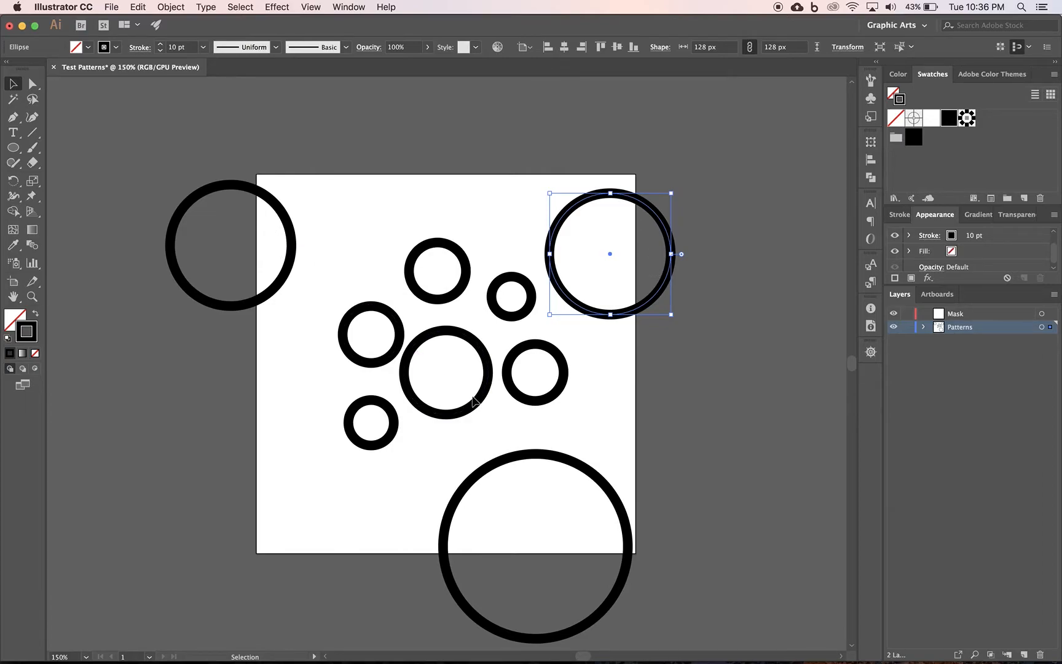
# Shift the large ring left along the artboard's bottom edge and create a Move copy offset 0 px horizontally and -400 px vertically.
pyautogui.click(542, 456)
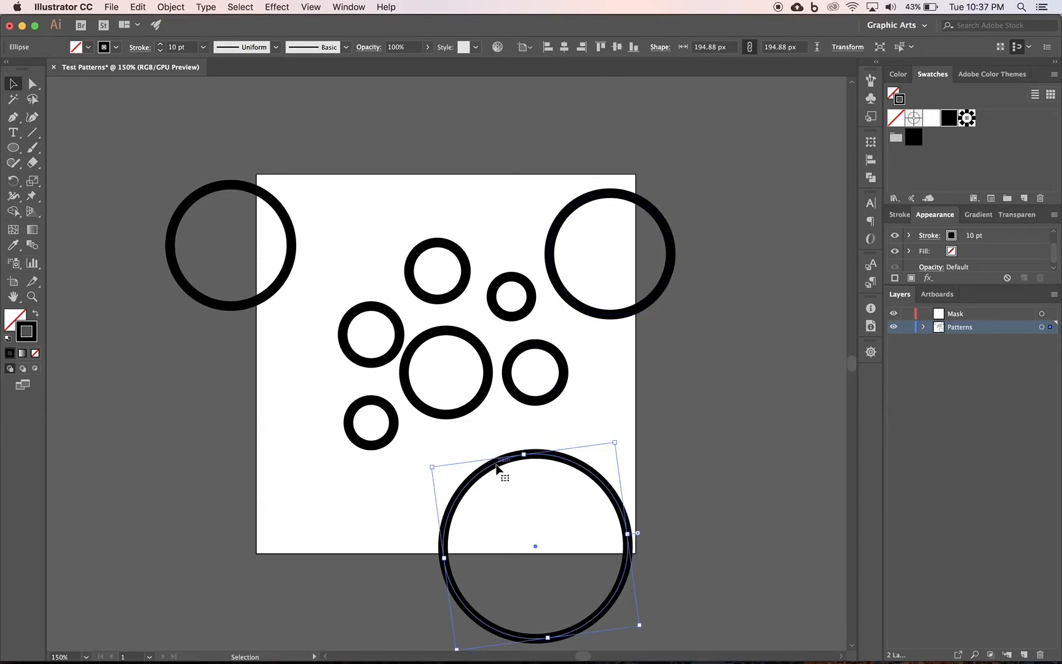
pyautogui.moveTo(515, 460); pyautogui.dragTo(438, 461)
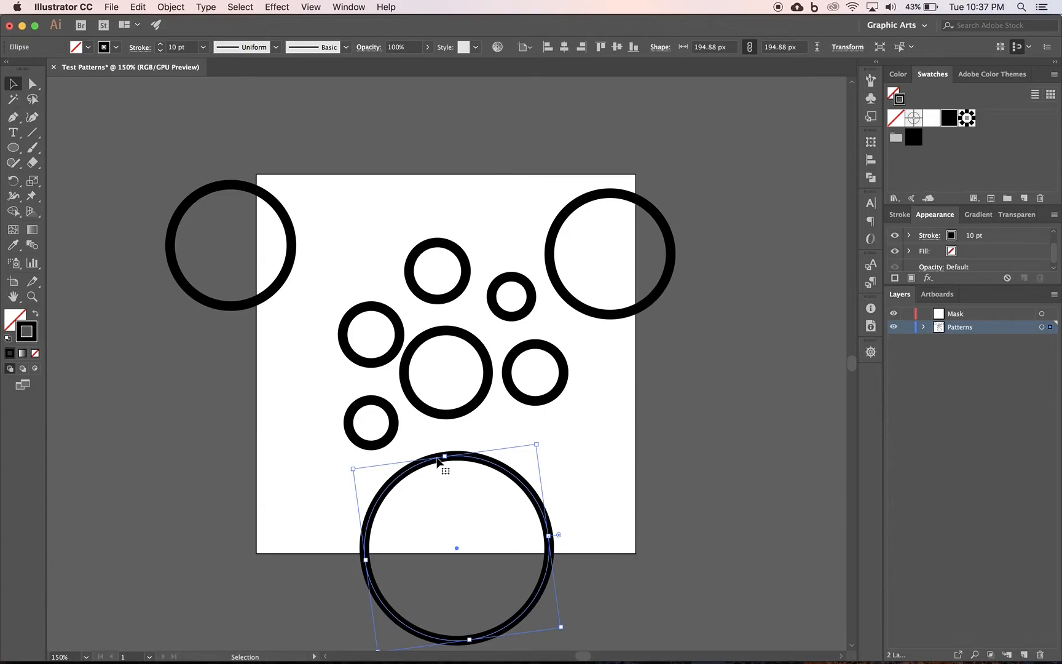
pyautogui.rightClick(437, 458)
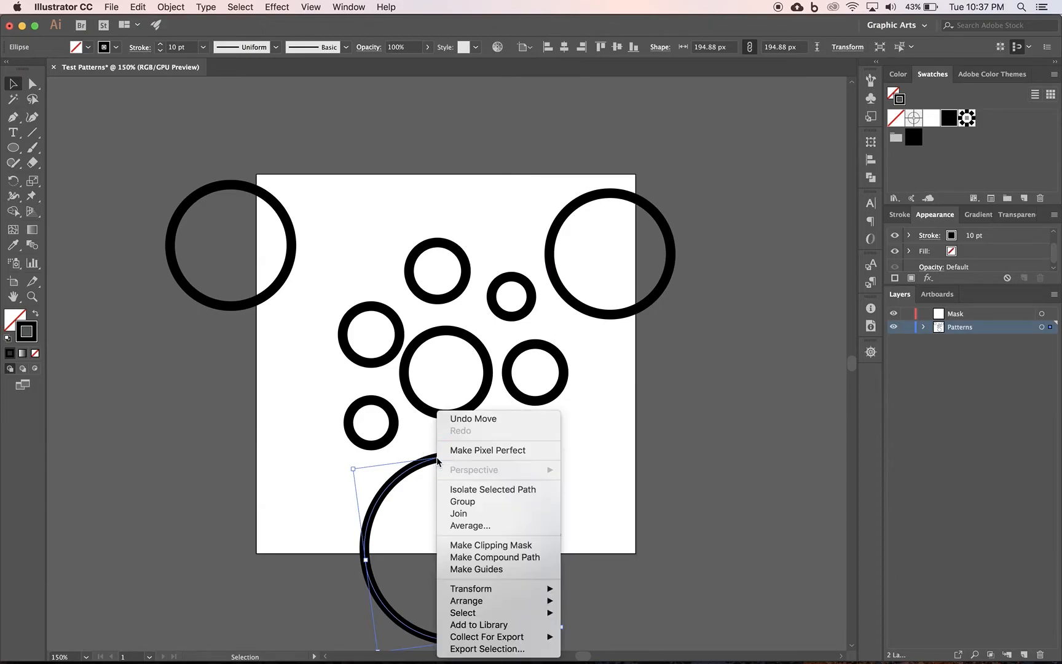
pyautogui.moveTo(490, 590)
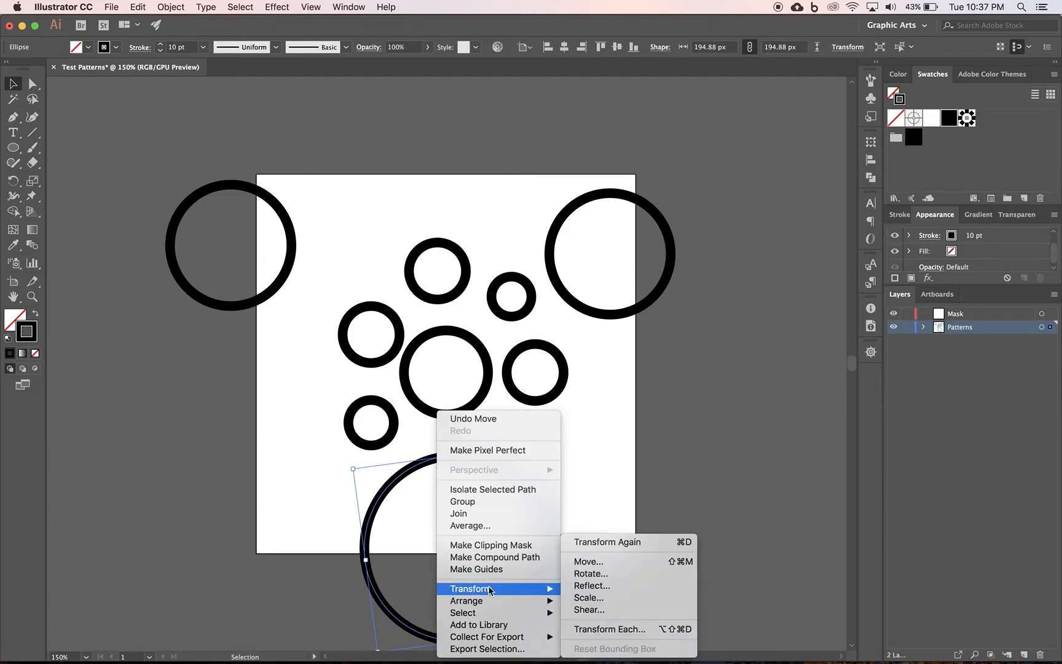
pyautogui.click(592, 562)
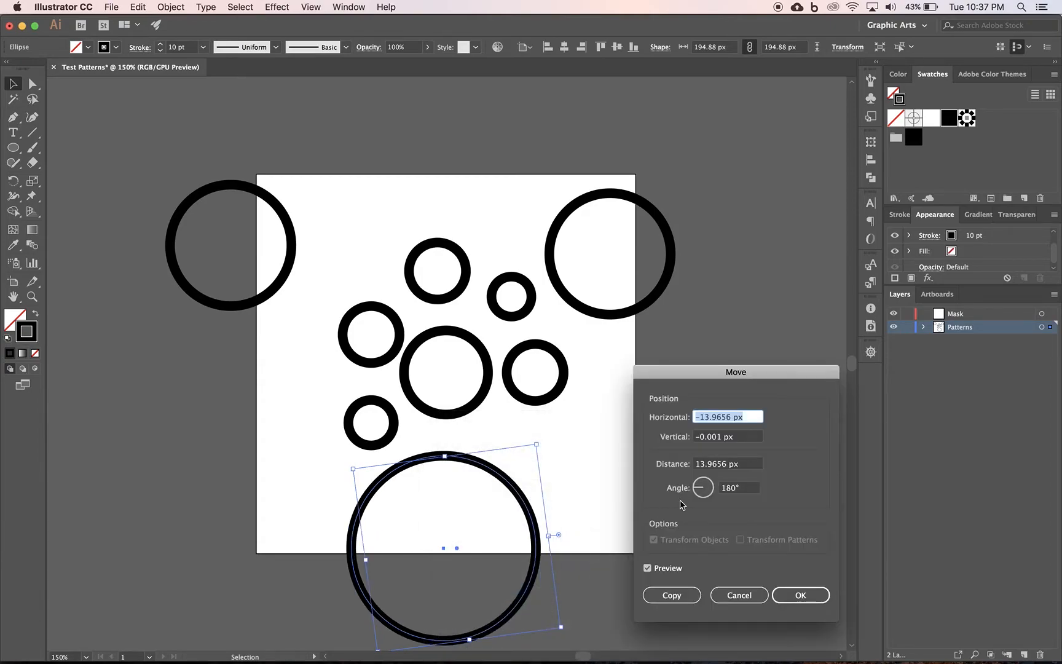
pyautogui.write('0')
pyautogui.press('Tab')
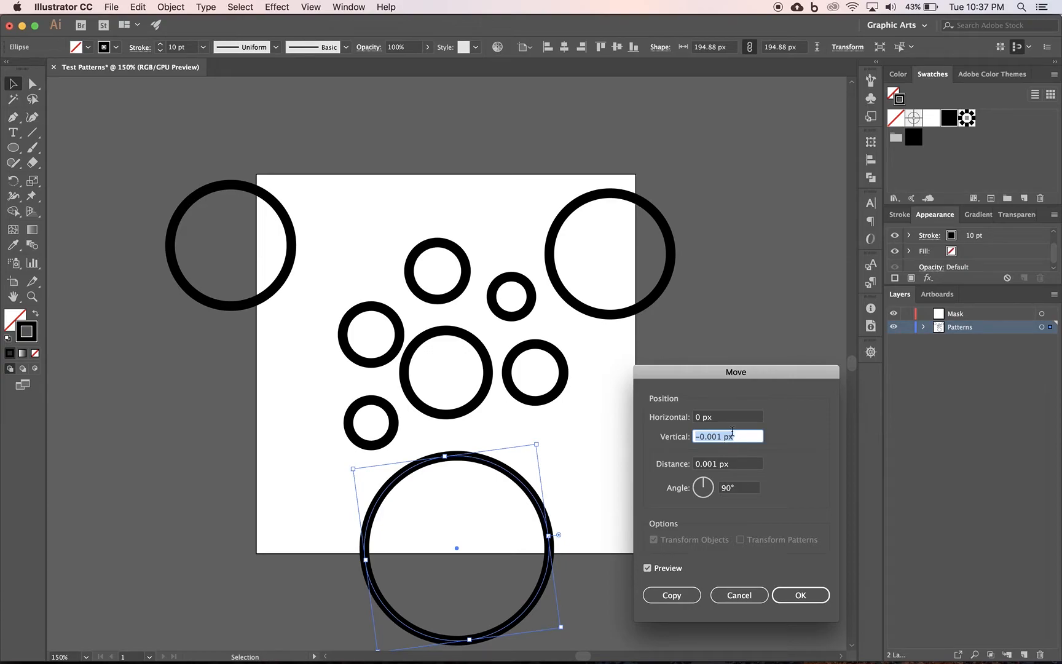
pyautogui.write('-400')
pyautogui.press('Tab')
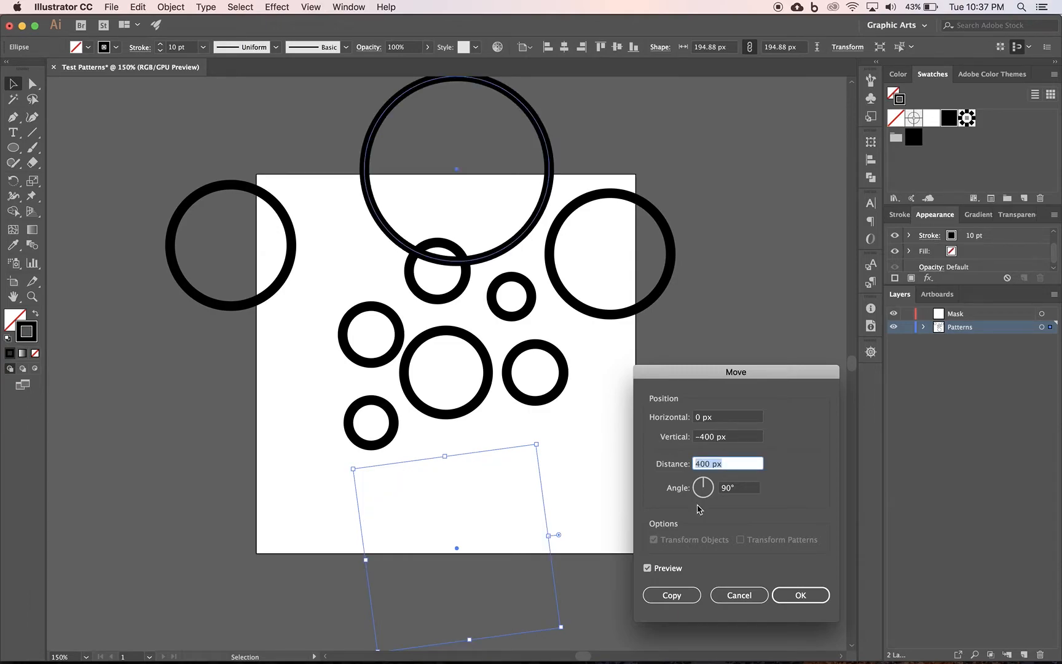
pyautogui.click(691, 596)
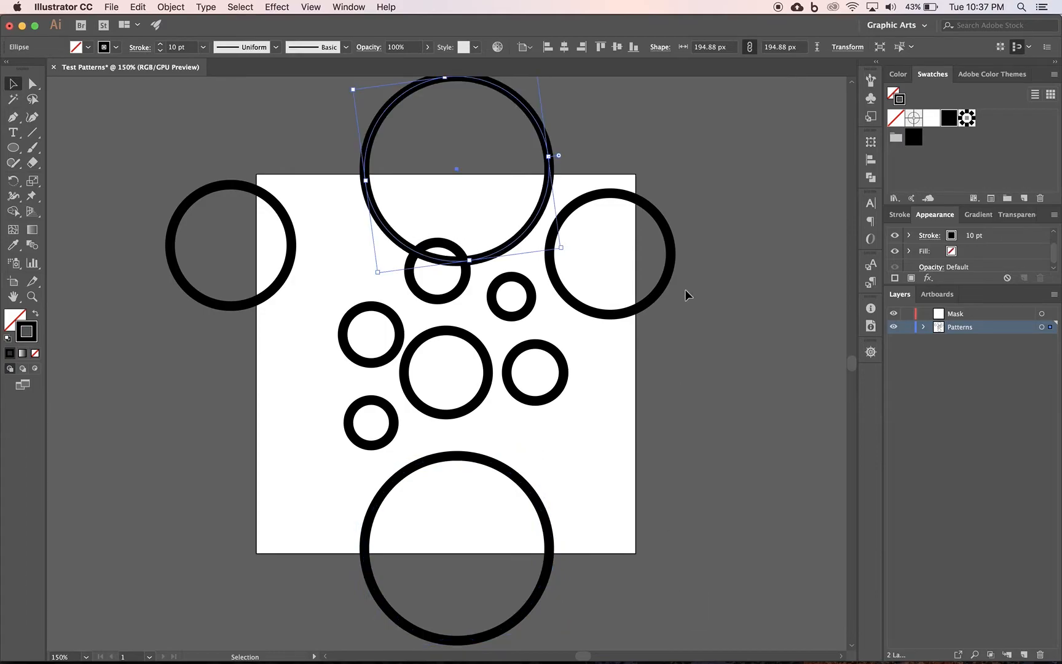
# Move the 60 px ring overlapping the large top ring into the centre of the 89 px ring so the two are concentric.
pyautogui.moveTo(437, 300); pyautogui.dragTo(448, 404)
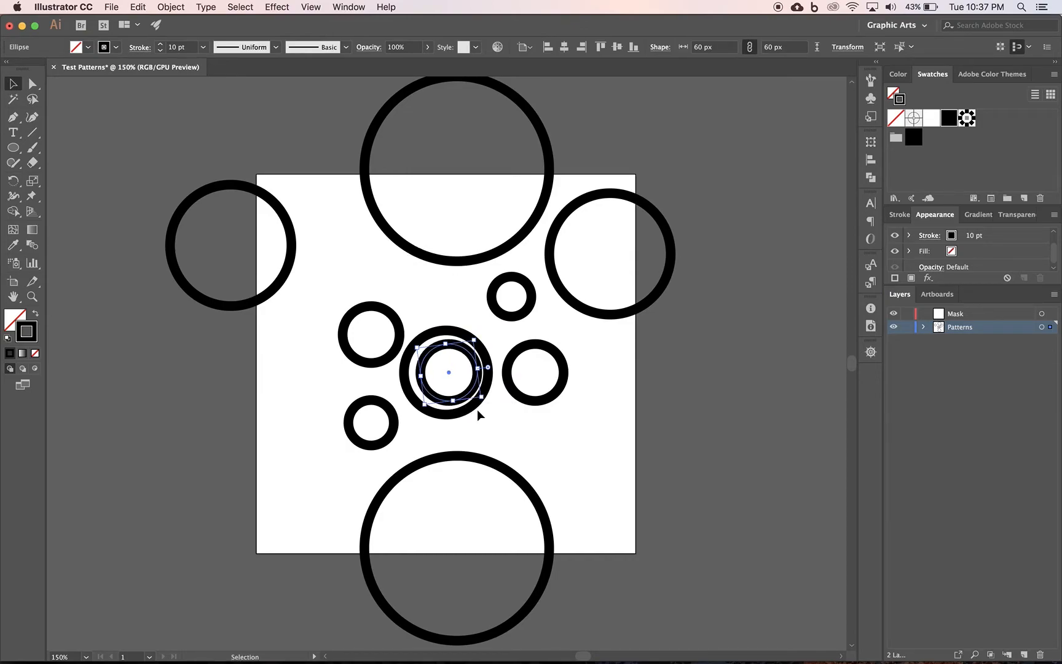
pyautogui.press('Left')
pyautogui.press('Left')
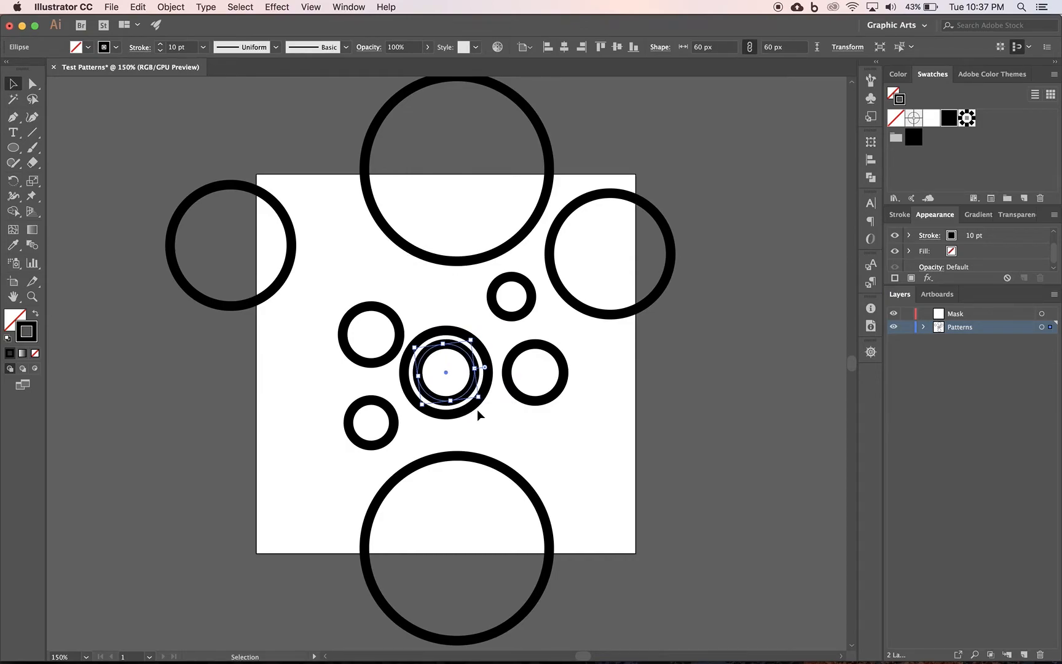
pyautogui.click(582, 413)
# Replace the ring on the artboard's right edge with a new Move copy of the left-edge ring, offset 400 px horizontally and 0 px vertically.
pyautogui.click(604, 315)
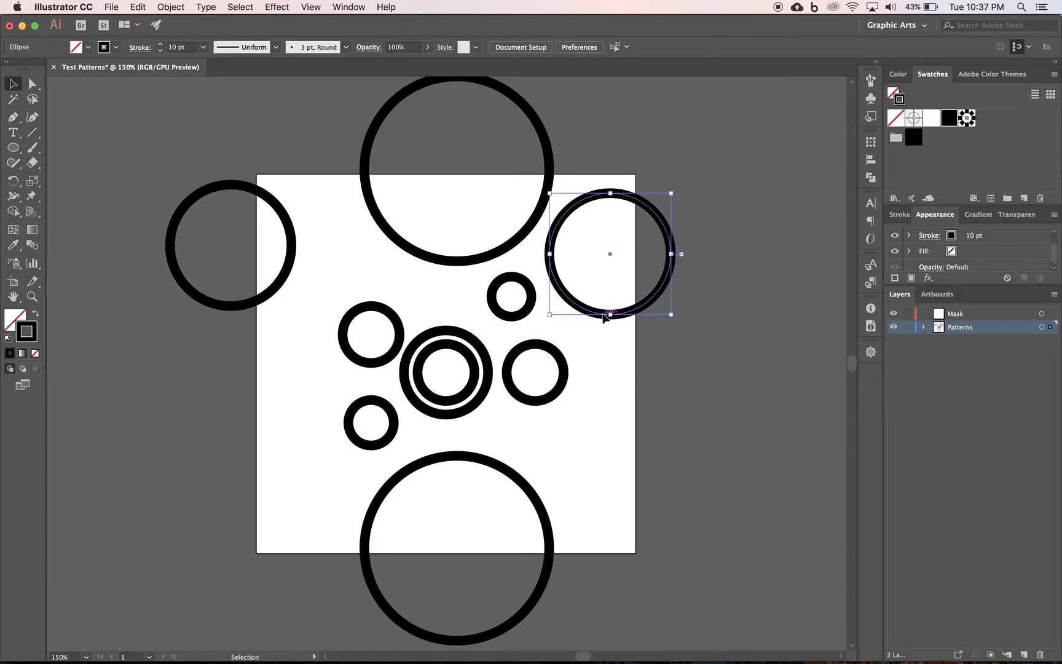
pyautogui.press('Delete')
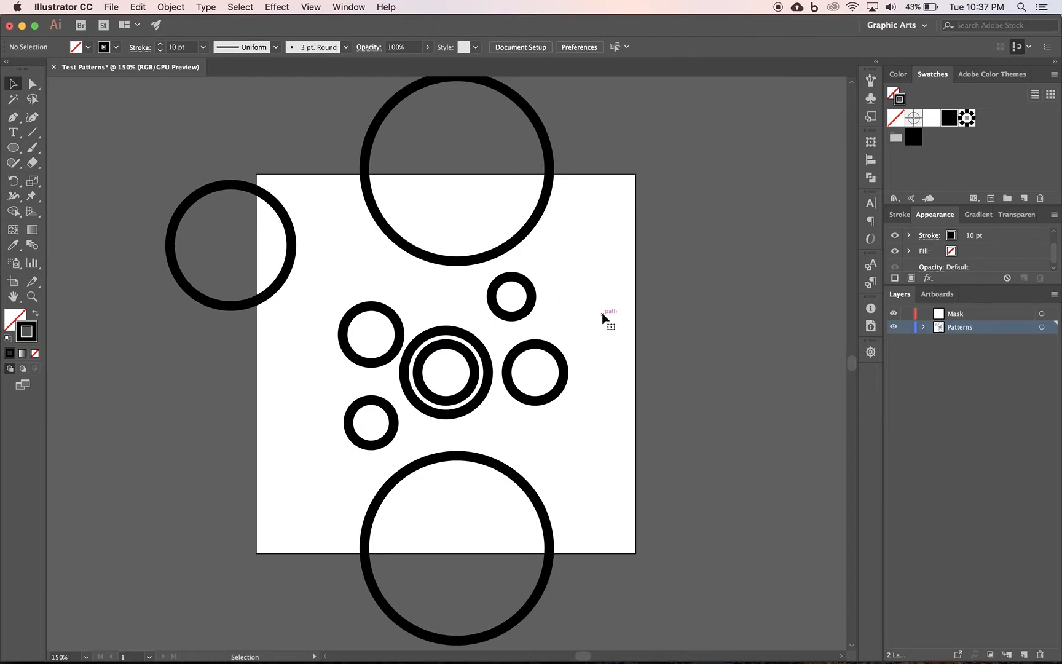
pyautogui.click(290, 262)
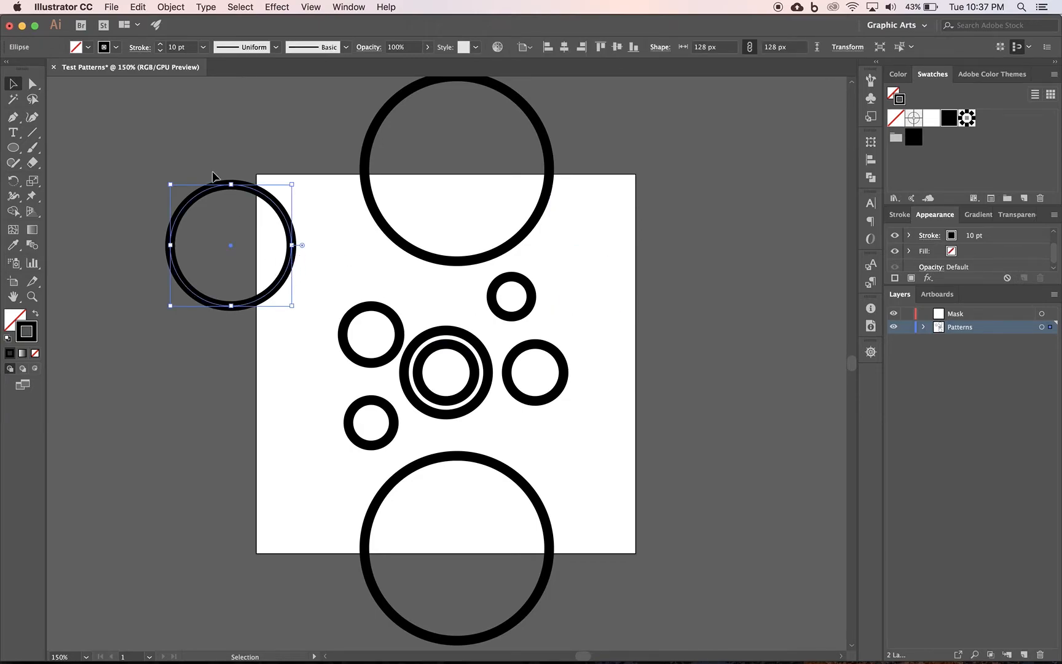
pyautogui.click(173, 8)
pyautogui.moveTo(181, 25)
pyautogui.click(326, 48)
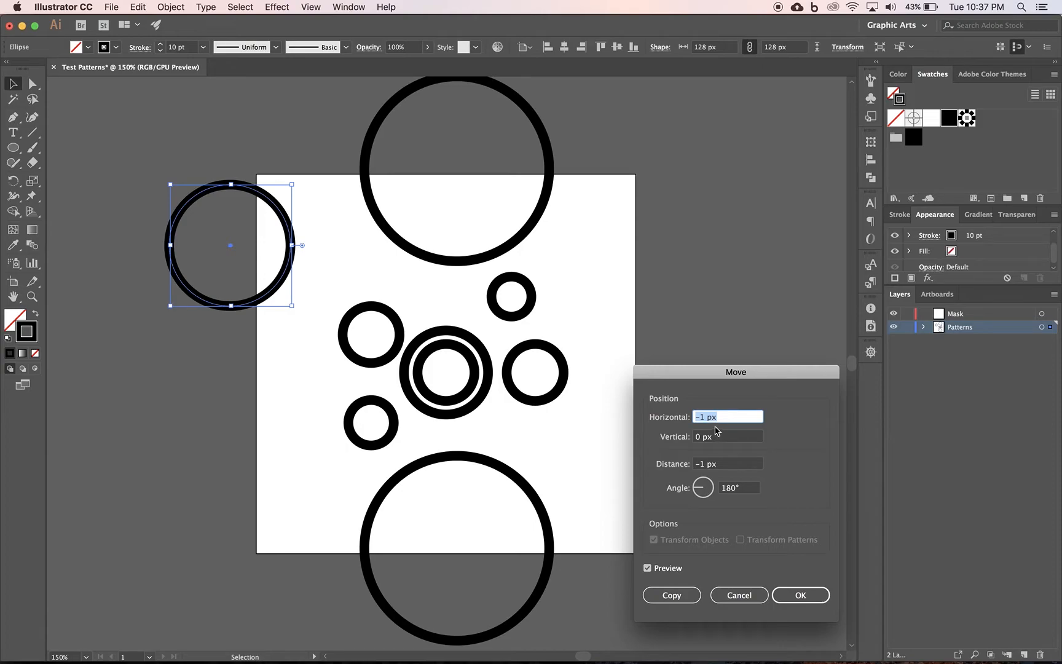
pyautogui.click(719, 436)
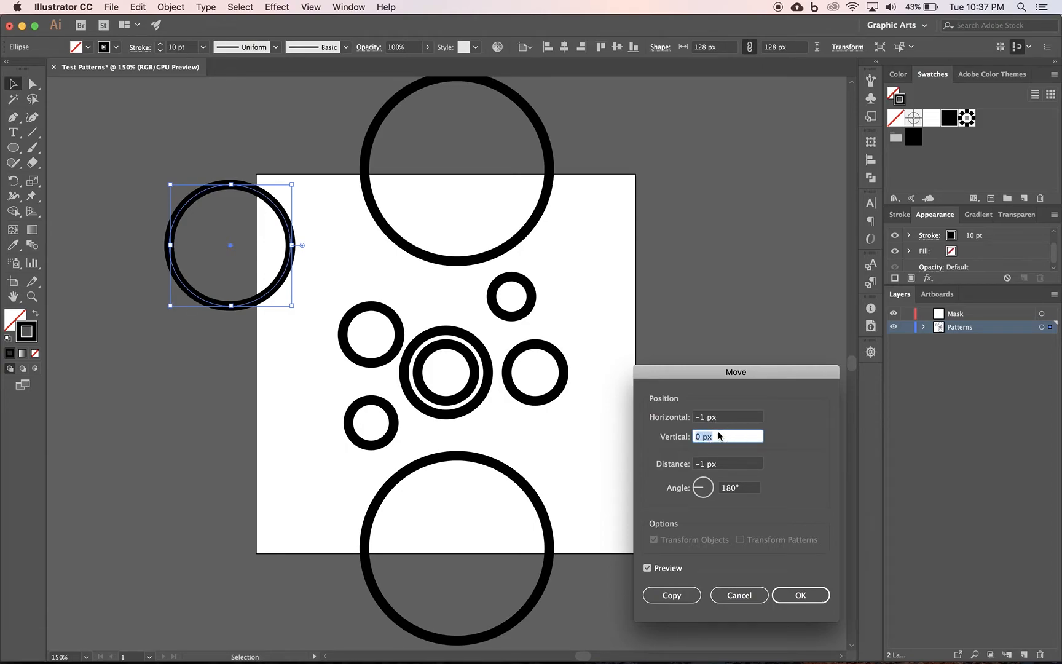
pyautogui.click(734, 419)
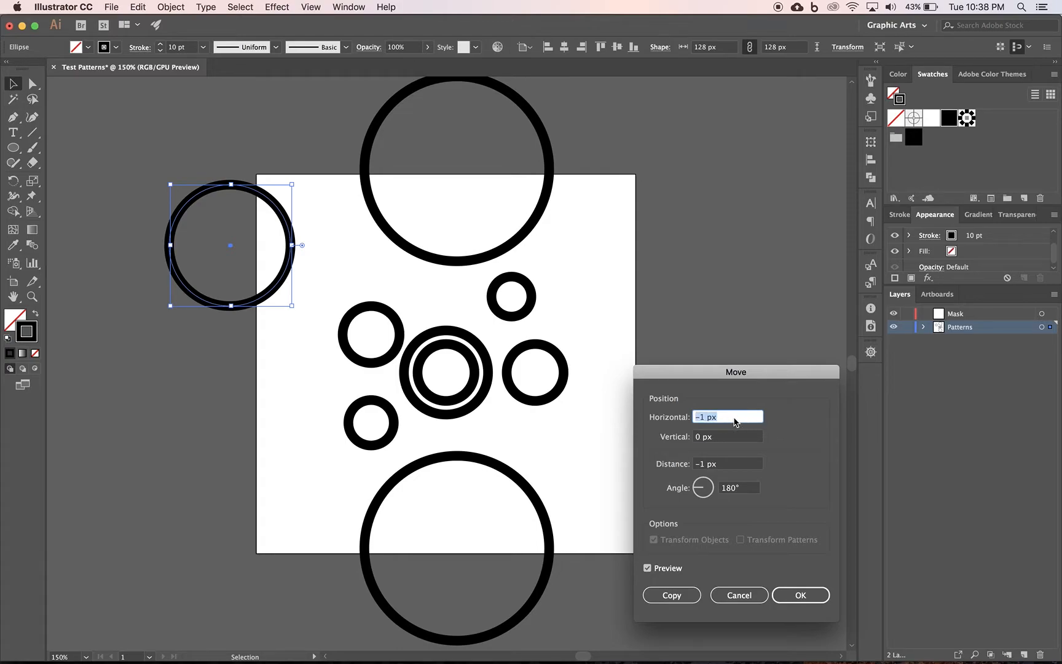
pyautogui.write('400')
pyautogui.press('Tab')
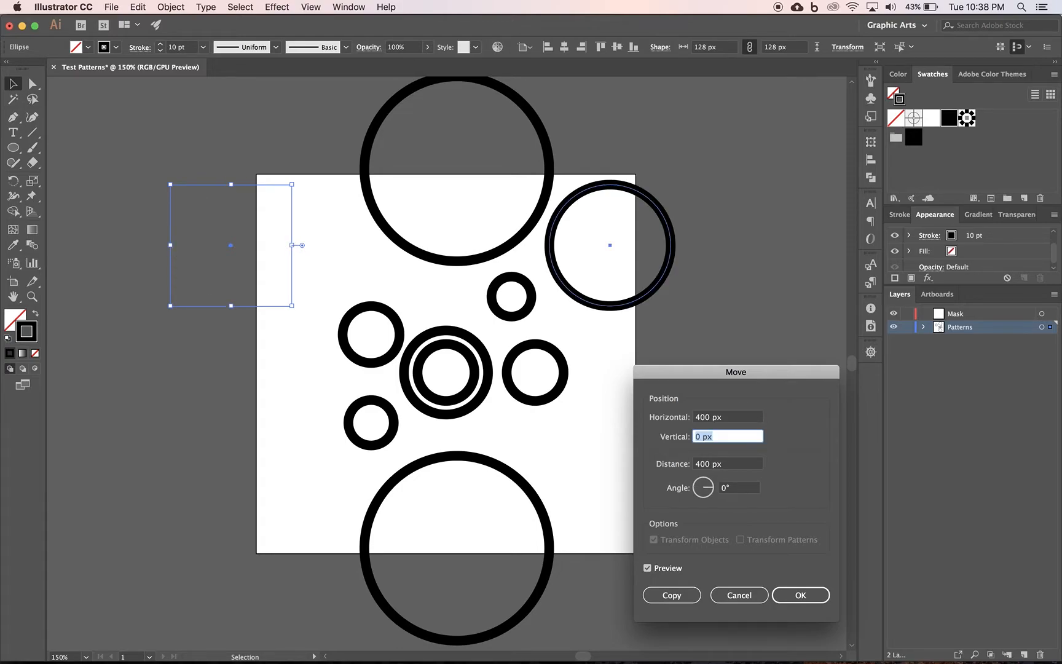
pyautogui.click(677, 595)
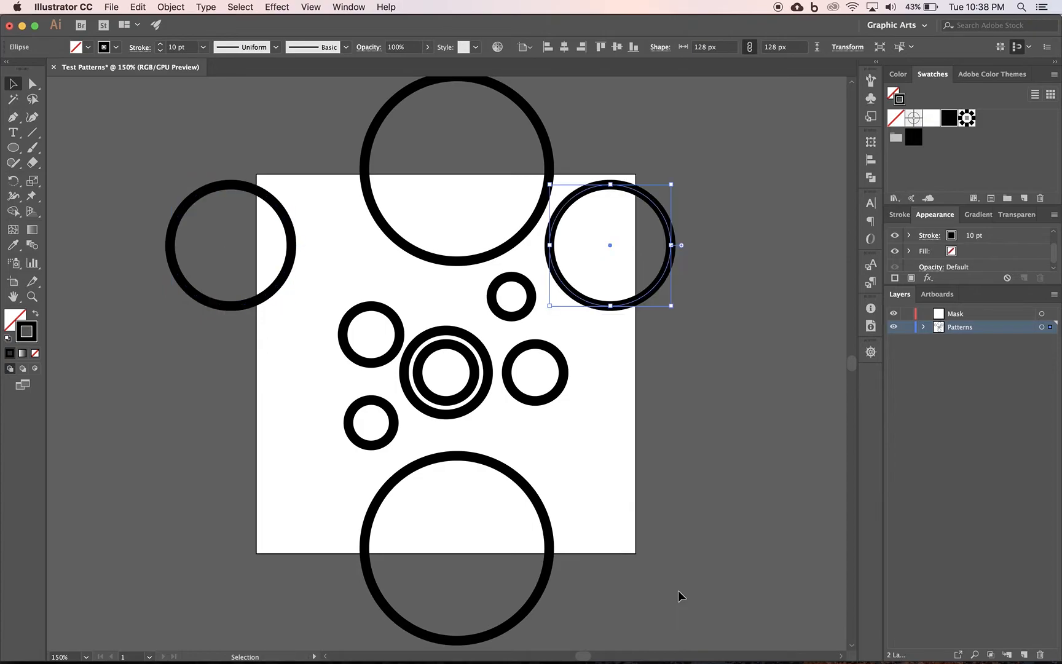
pyautogui.click(679, 541)
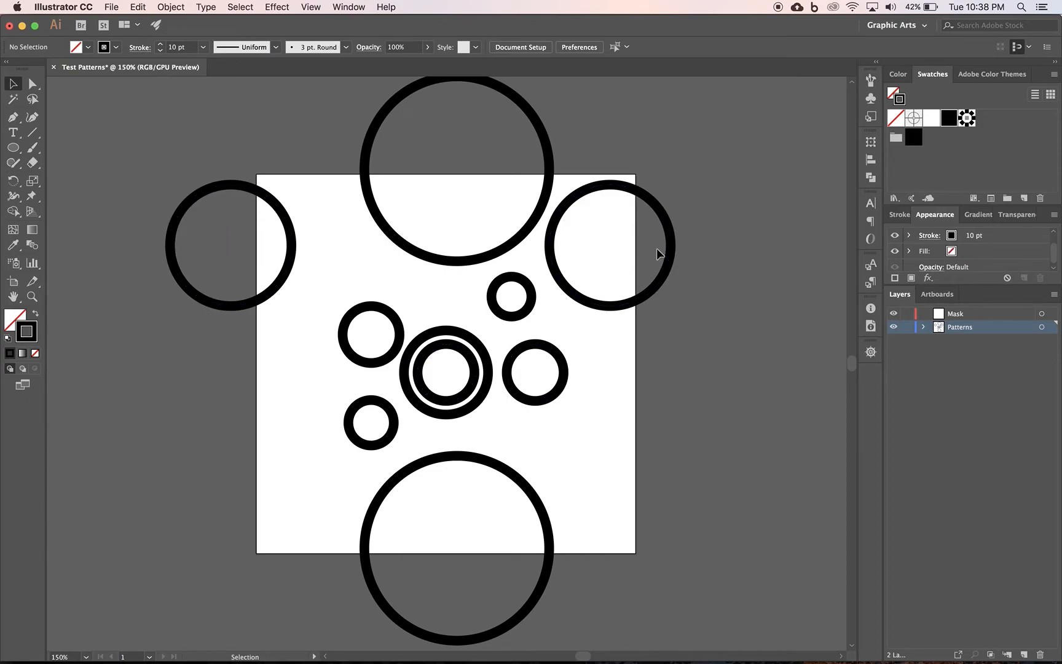
# Create a 400 x 400 px rectangle on the Mask layer with a black fill and no stroke.
pyautogui.click(963, 314)
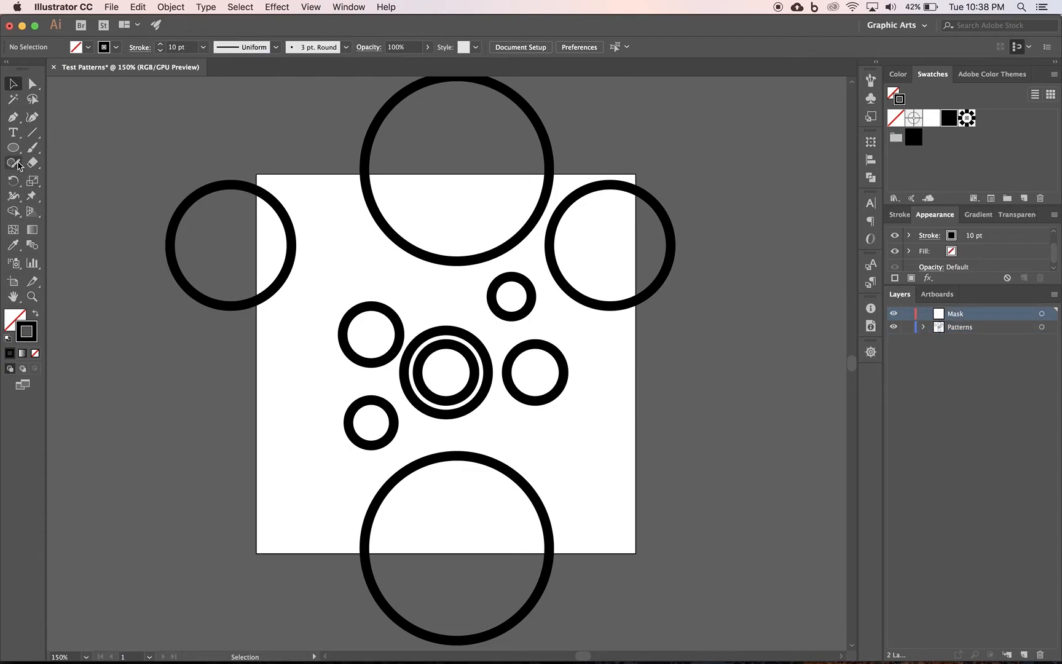
pyautogui.moveTo(13, 148); pyautogui.dragTo(71, 154)
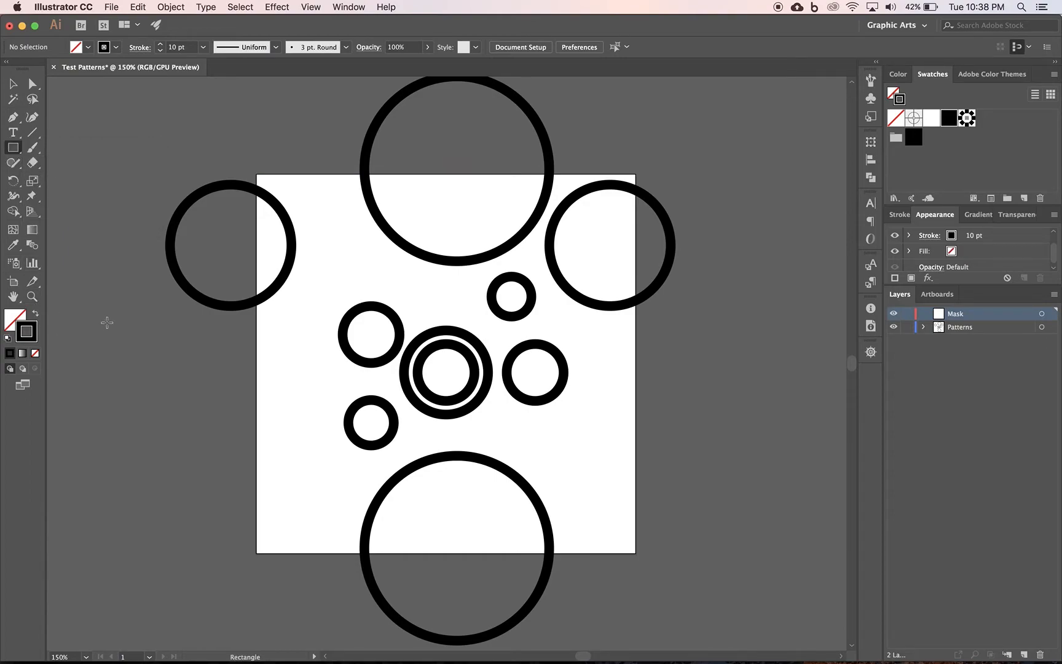
pyautogui.hotkey('shift', 'x')
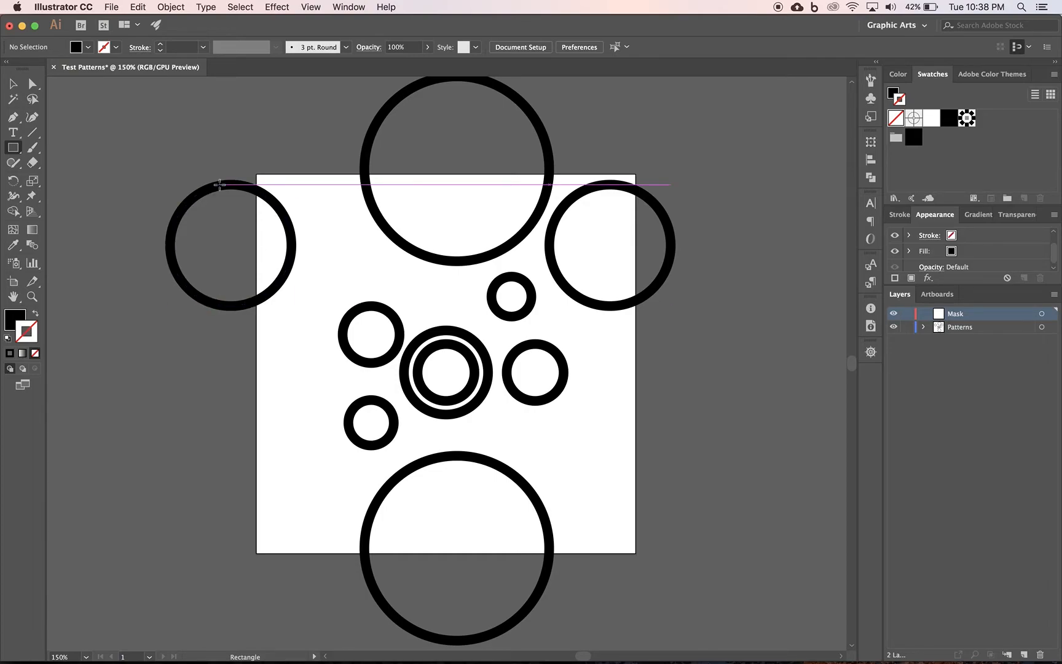
pyautogui.click(347, 266)
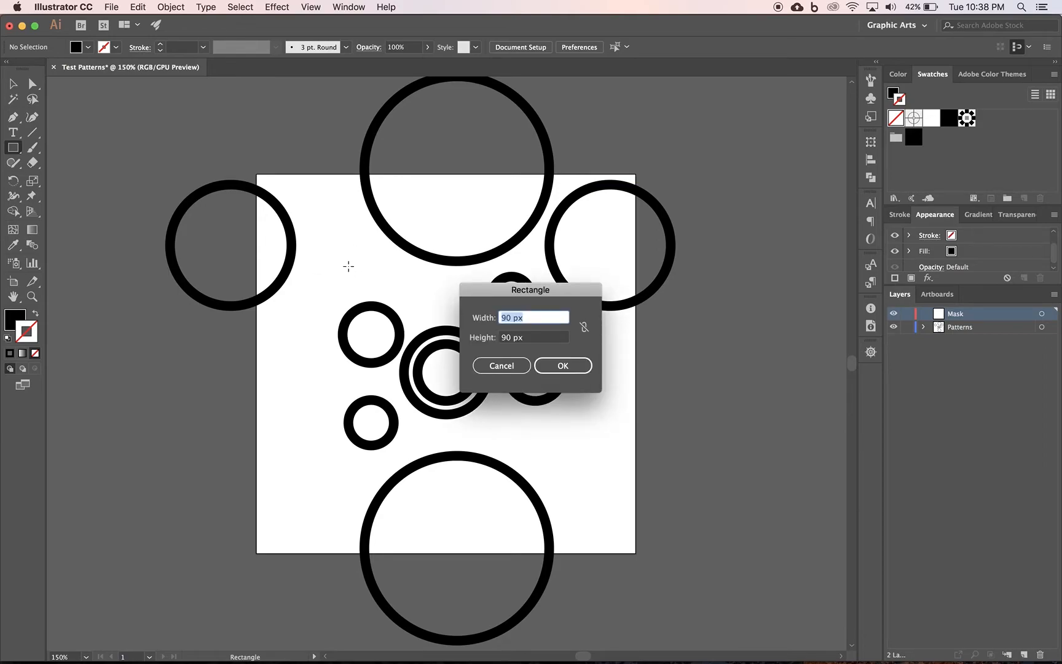
pyautogui.write('400')
pyautogui.press('Tab')
pyautogui.write('400')
pyautogui.press('Tab')
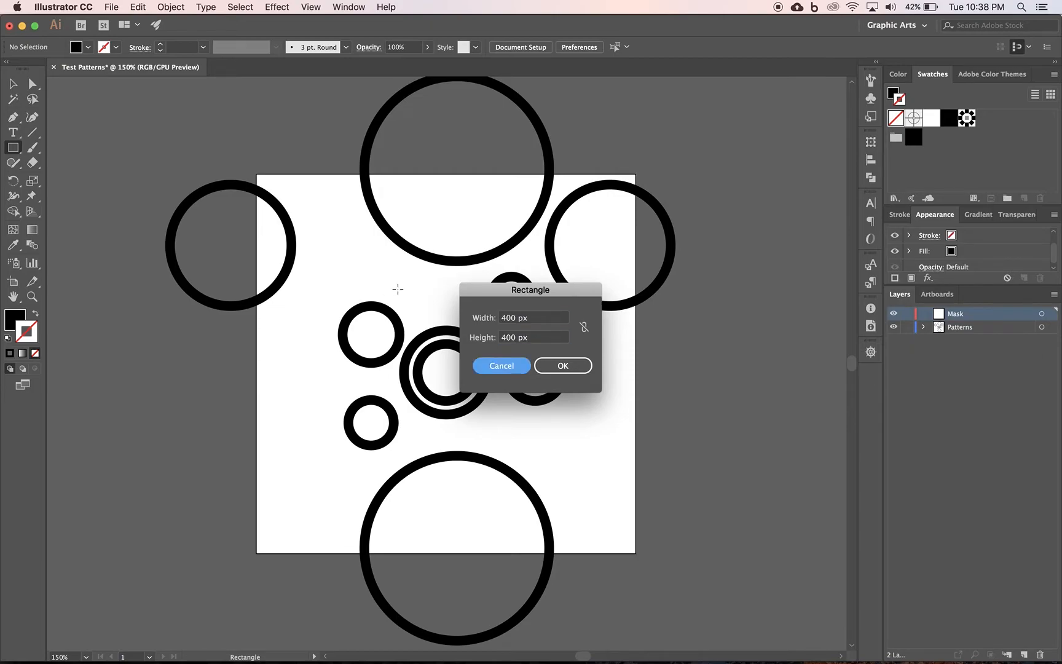
pyautogui.click(564, 367)
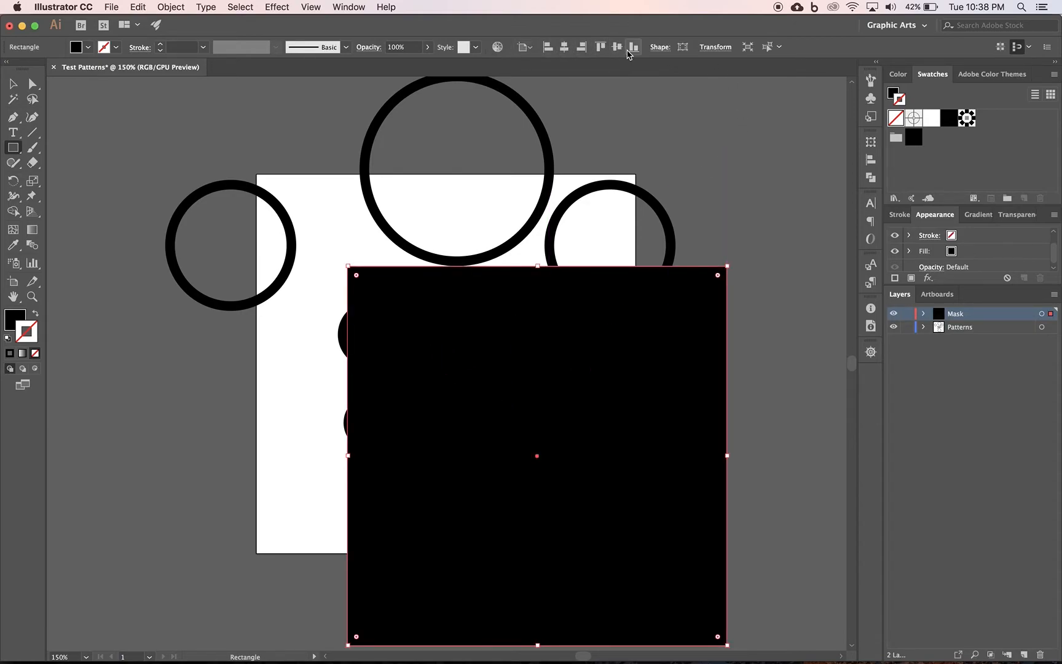
# Centre the black square horizontally and vertically on the artboard.
pyautogui.click(532, 49)
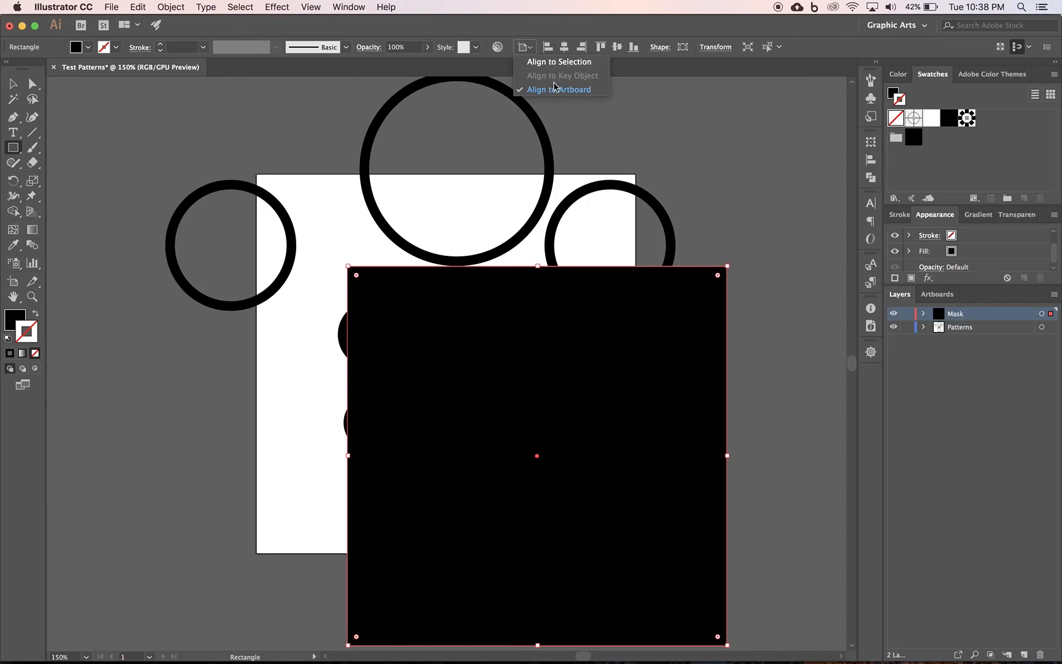
pyautogui.click(564, 47)
pyautogui.click(564, 47)
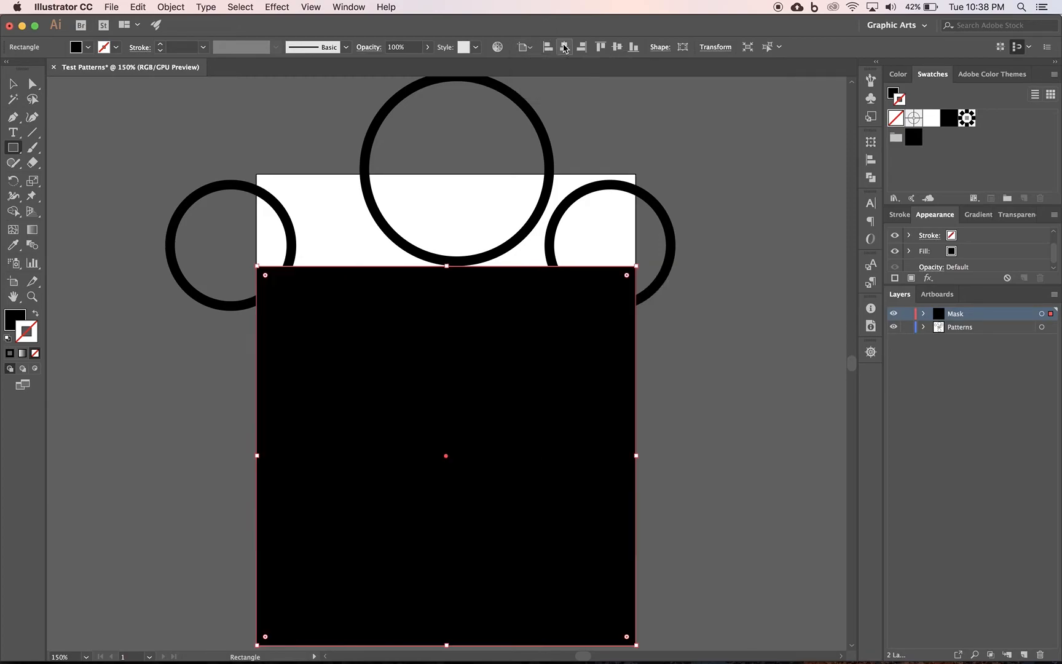
pyautogui.click(617, 47)
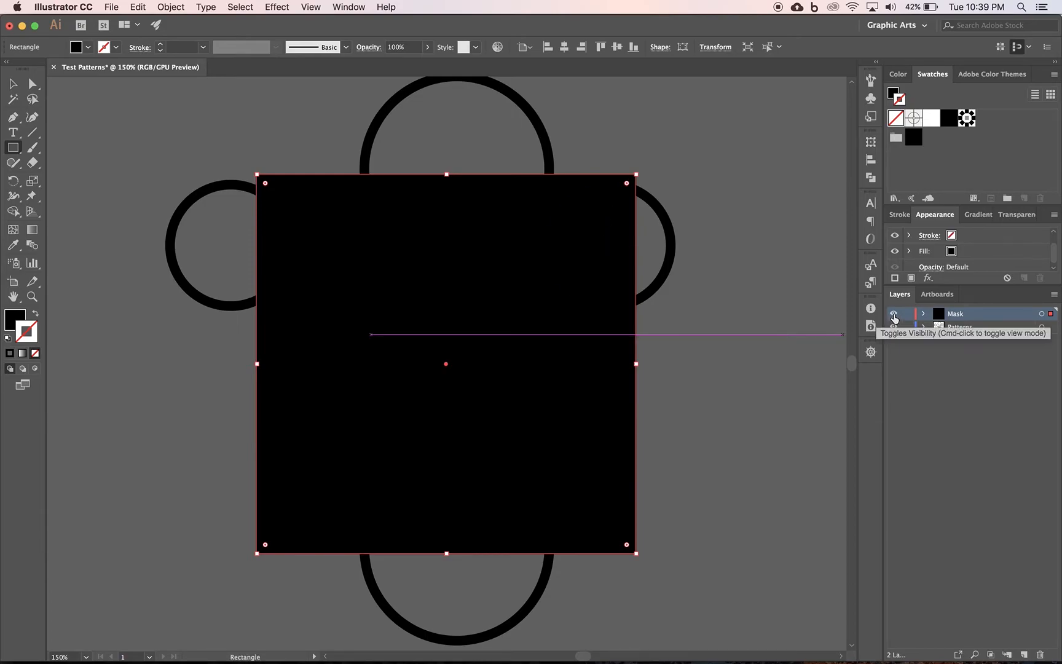
# Hide the Mask layer and expand the fill and stroke of all the rings.
pyautogui.click(894, 314)
pyautogui.click(13, 83)
pyautogui.moveTo(132, 155); pyautogui.dragTo(694, 576)
pyautogui.hotkey('shift', 'x')
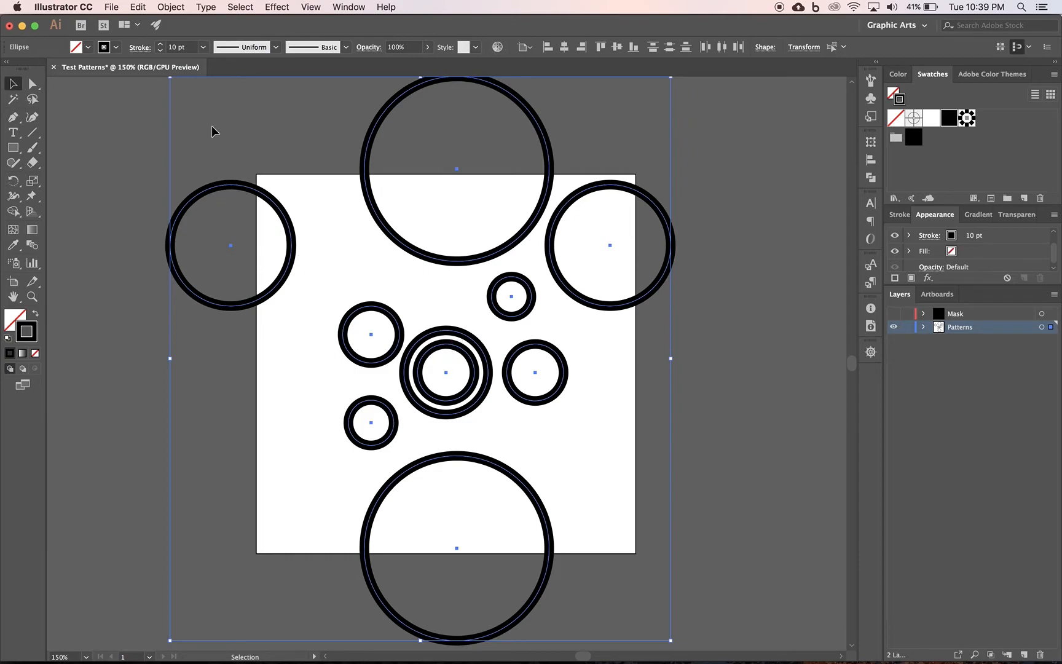
pyautogui.click(177, 8)
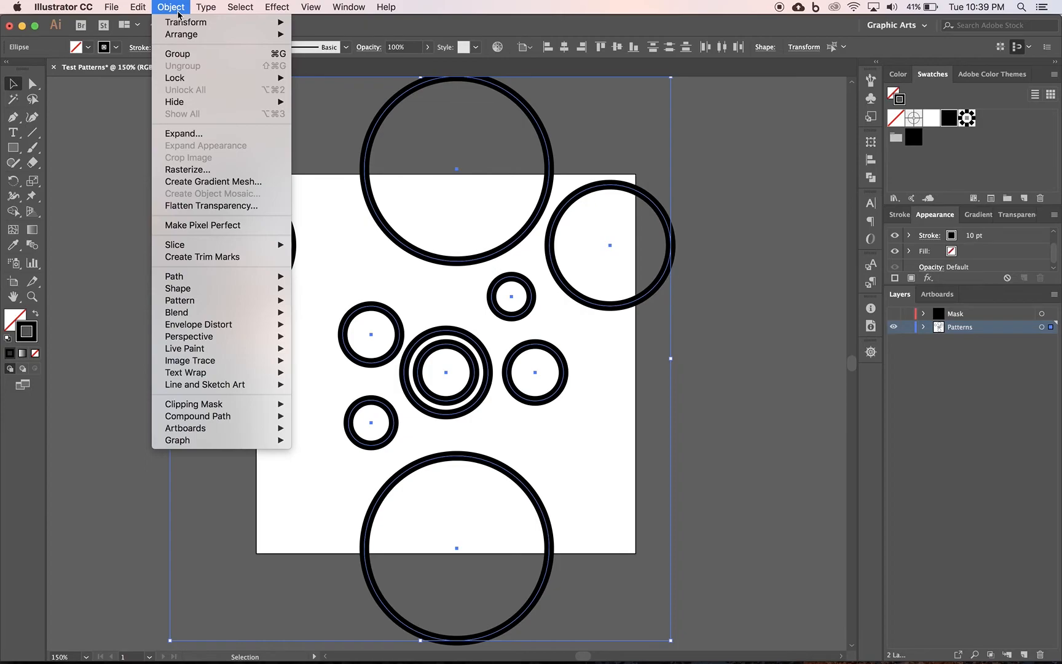
pyautogui.click(186, 139)
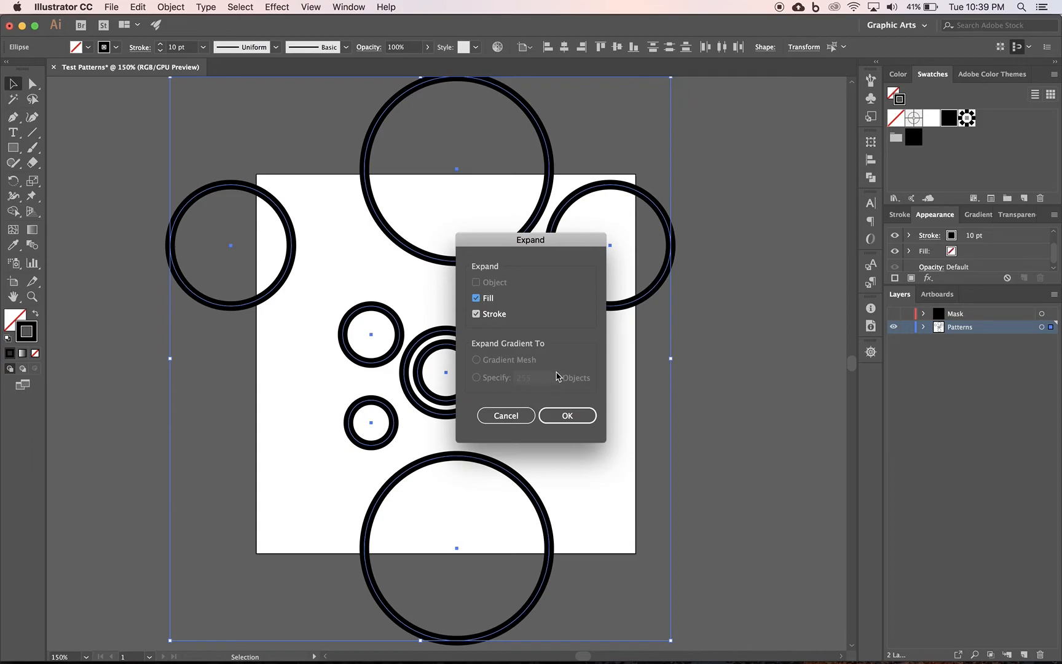
pyautogui.click(570, 417)
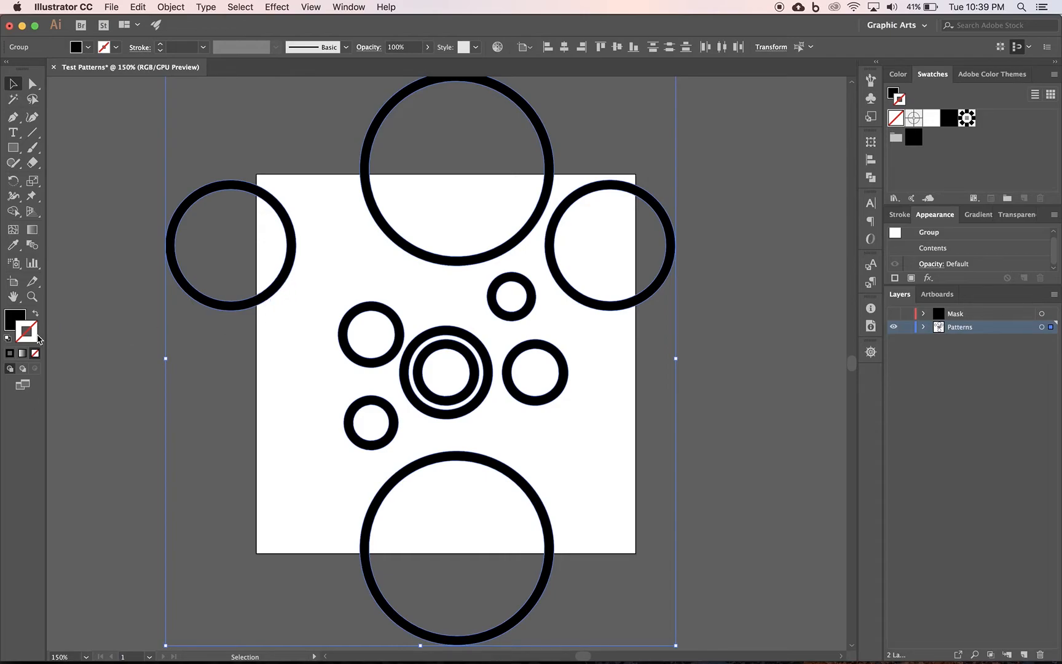
pyautogui.click(117, 356)
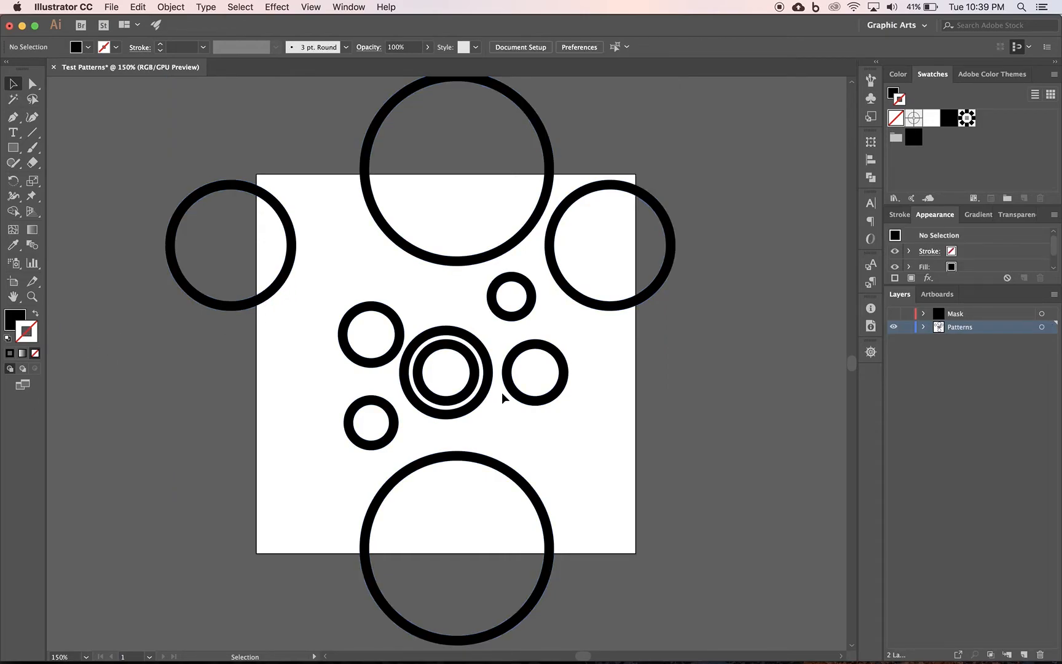
# Show the hidden Mask layer with the black square above the rings.
pyautogui.click(894, 313)
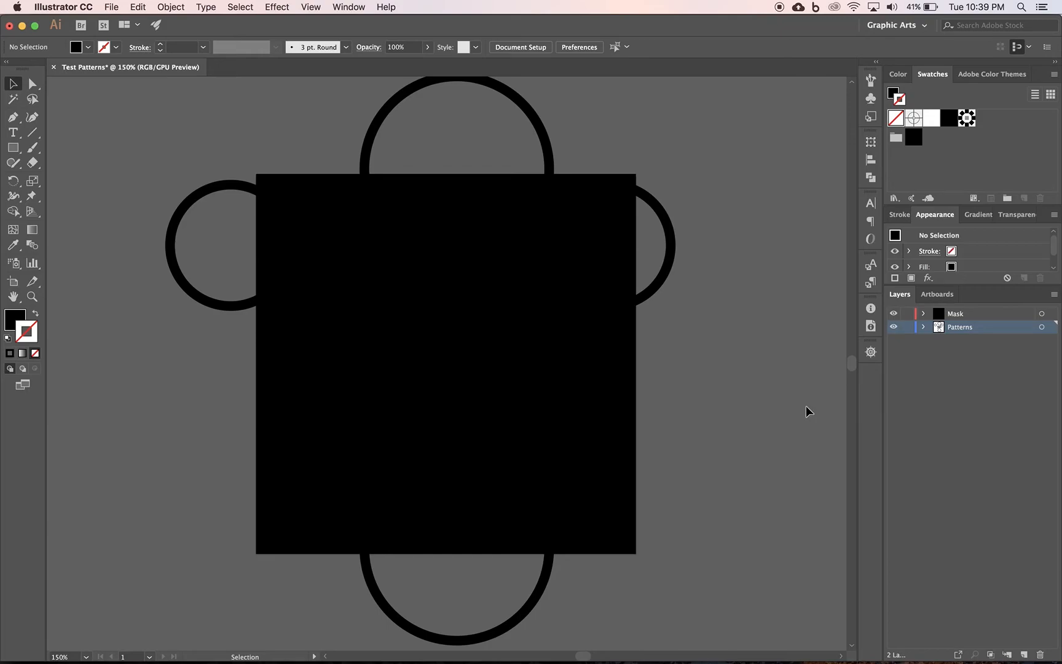
# Try to clip all the rings with the black square using a layer clipping mask, and undo it.
pyautogui.press('a')
pyautogui.press('super+a')
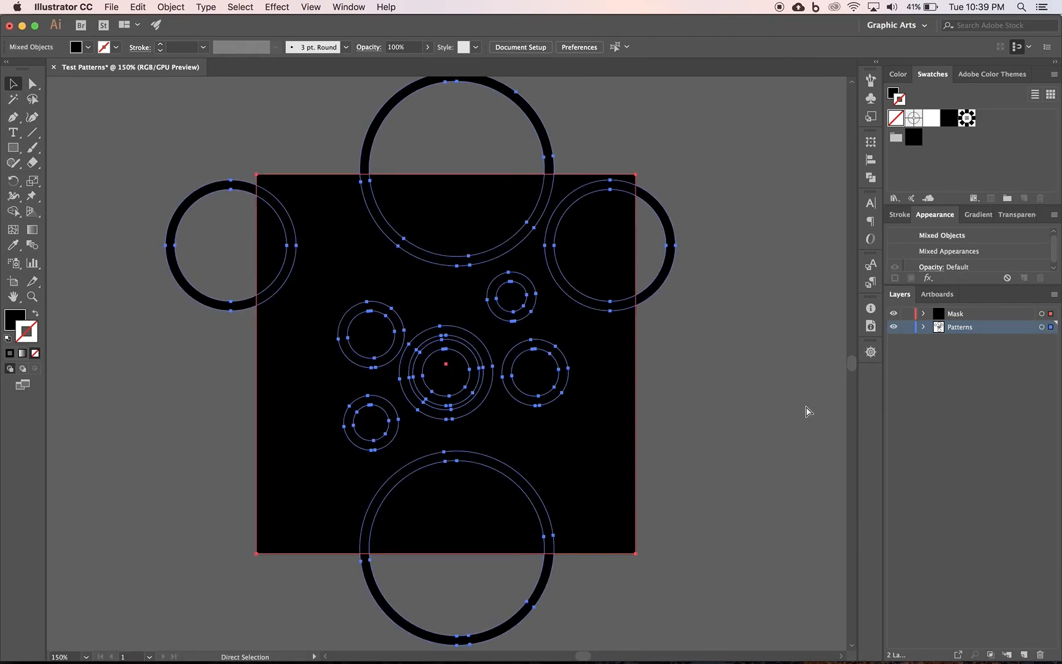
pyautogui.press('v')
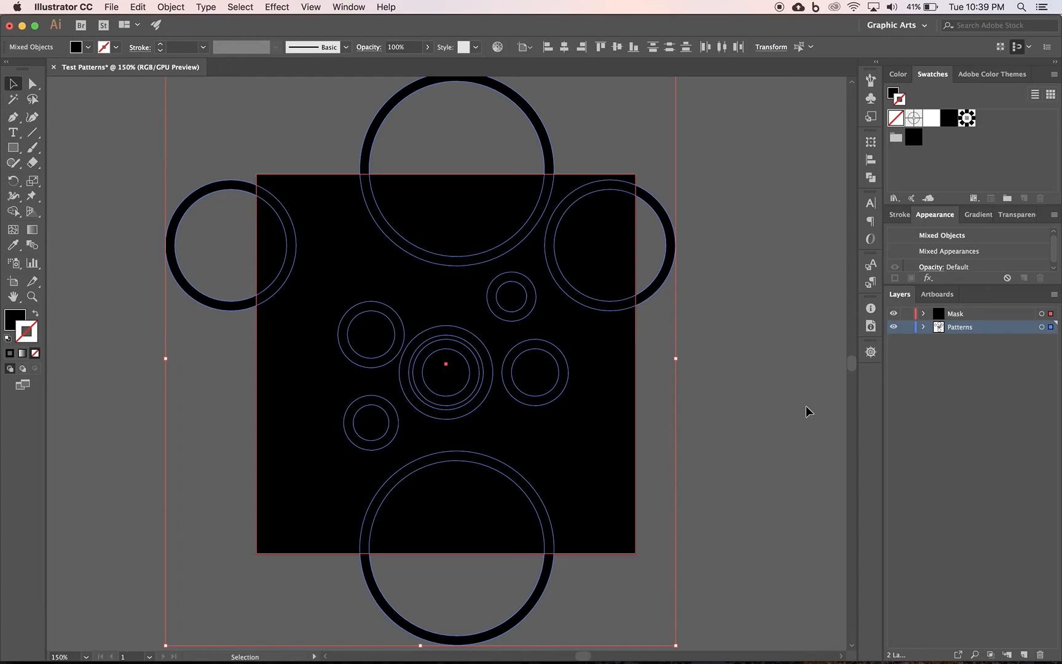
pyautogui.click(991, 656)
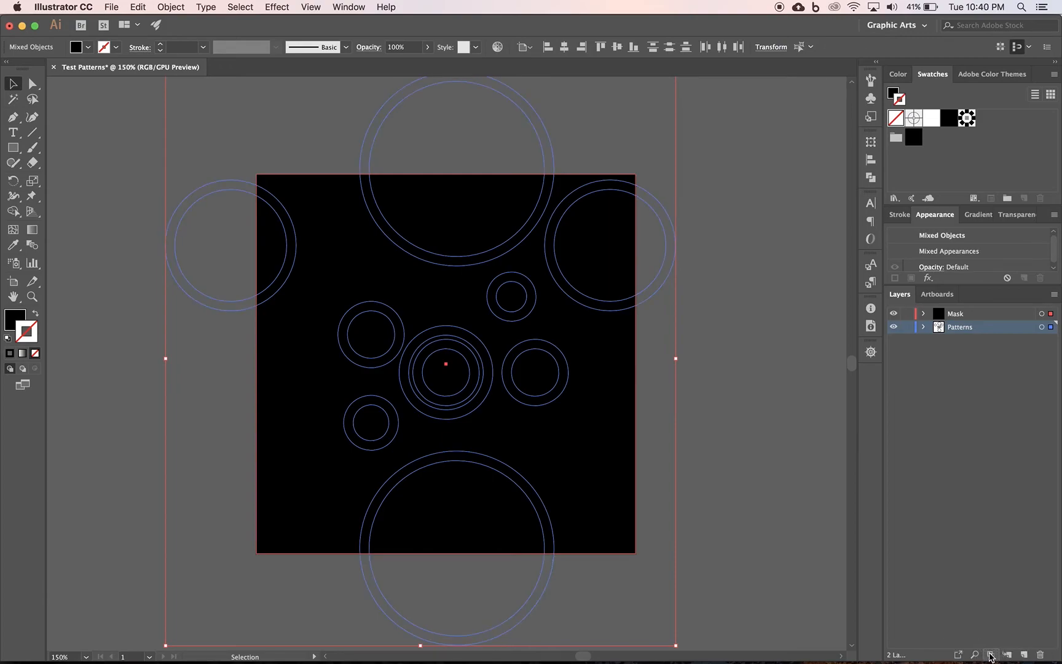
pyautogui.click(770, 420)
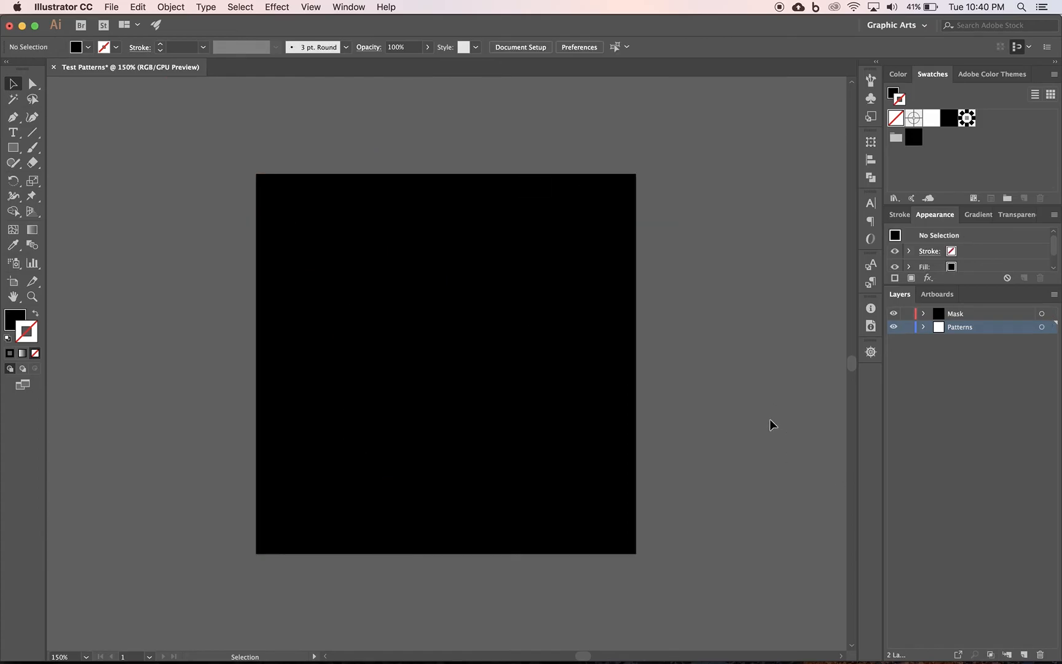
pyautogui.press('super+z')
pyautogui.click(771, 419)
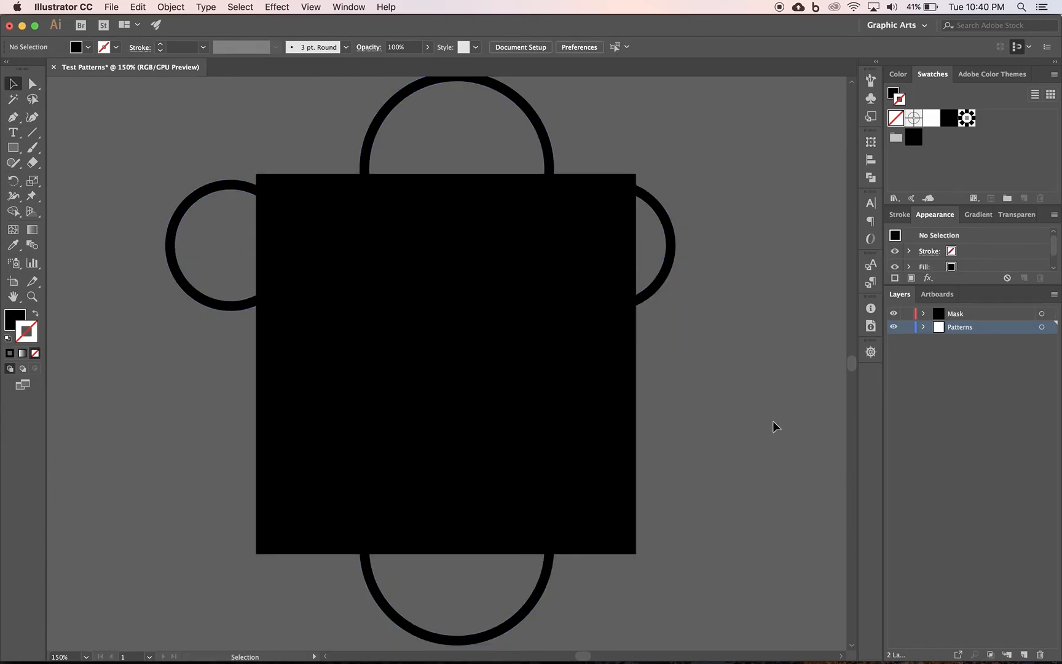
# Change the fill of the 400 x 400 px mask square to a light grey.
pyautogui.click(627, 407)
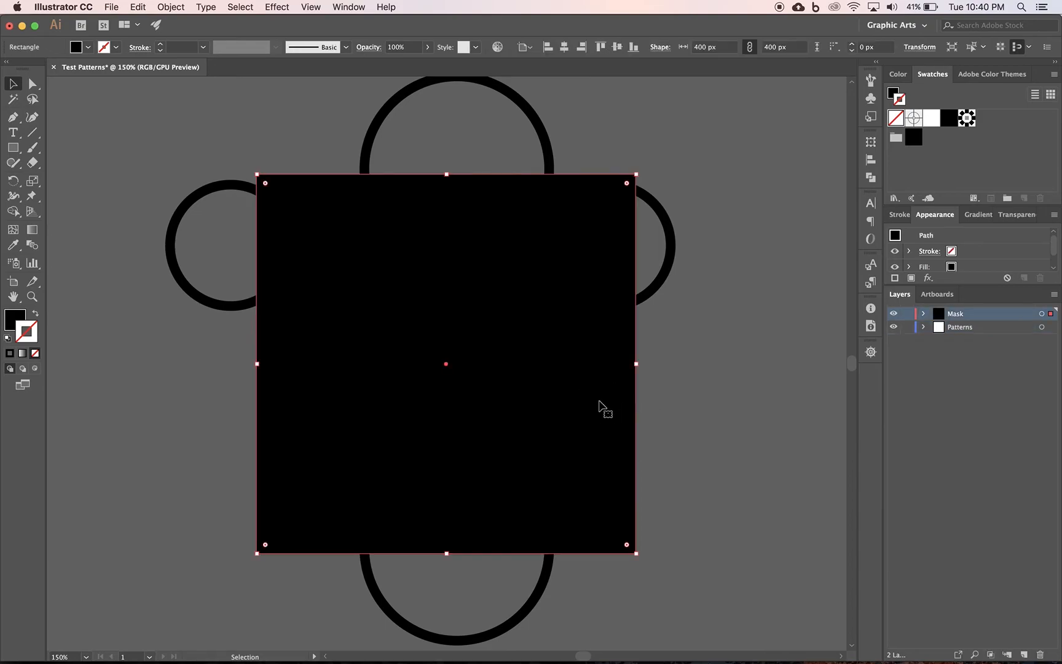
pyautogui.click(11, 320)
pyautogui.doubleClick(11, 321)
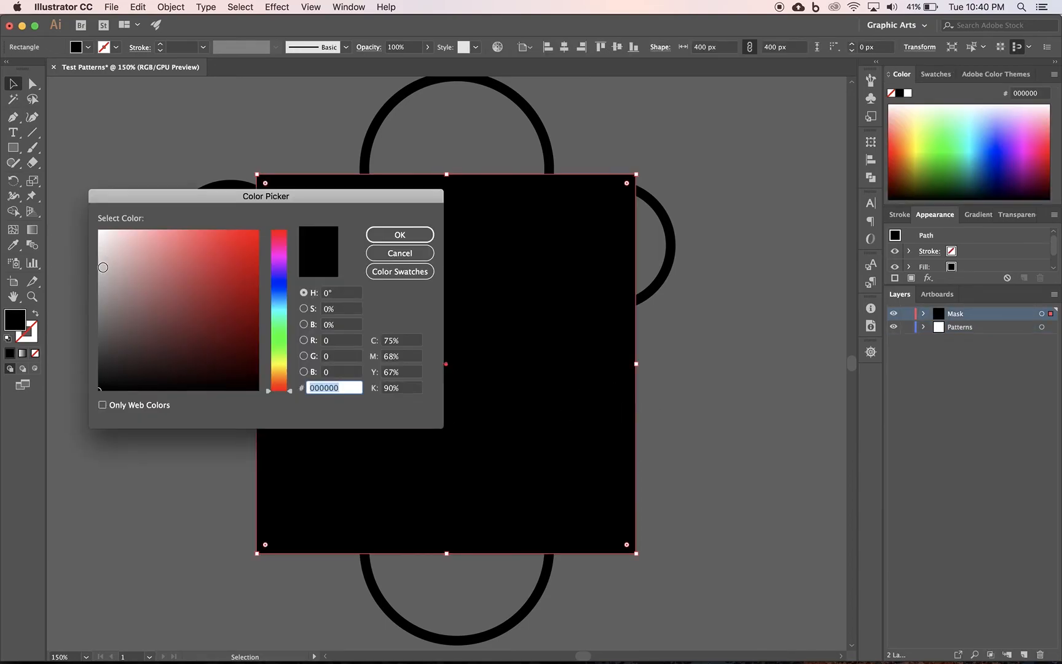
pyautogui.click(100, 271)
pyautogui.click(400, 235)
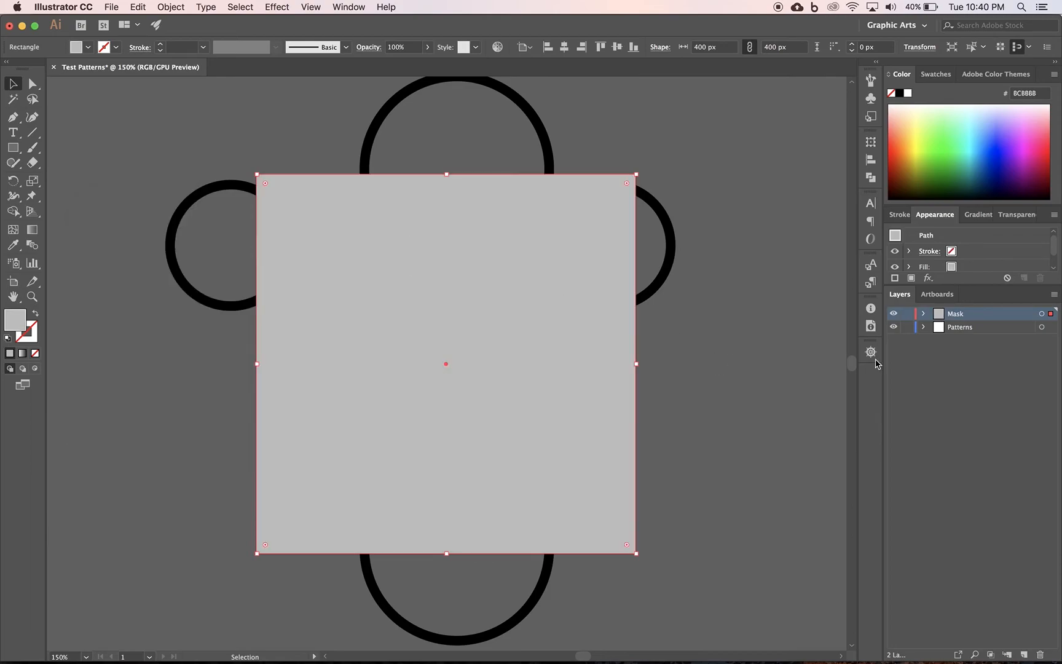
# Select the Patterns layer's rings together with the square, make a clipping mask, and trim them to the artboard with Pathfinder Crop.
pyautogui.keyDown('shift'); pyautogui.click(1043, 328); pyautogui.keyUp('shift')
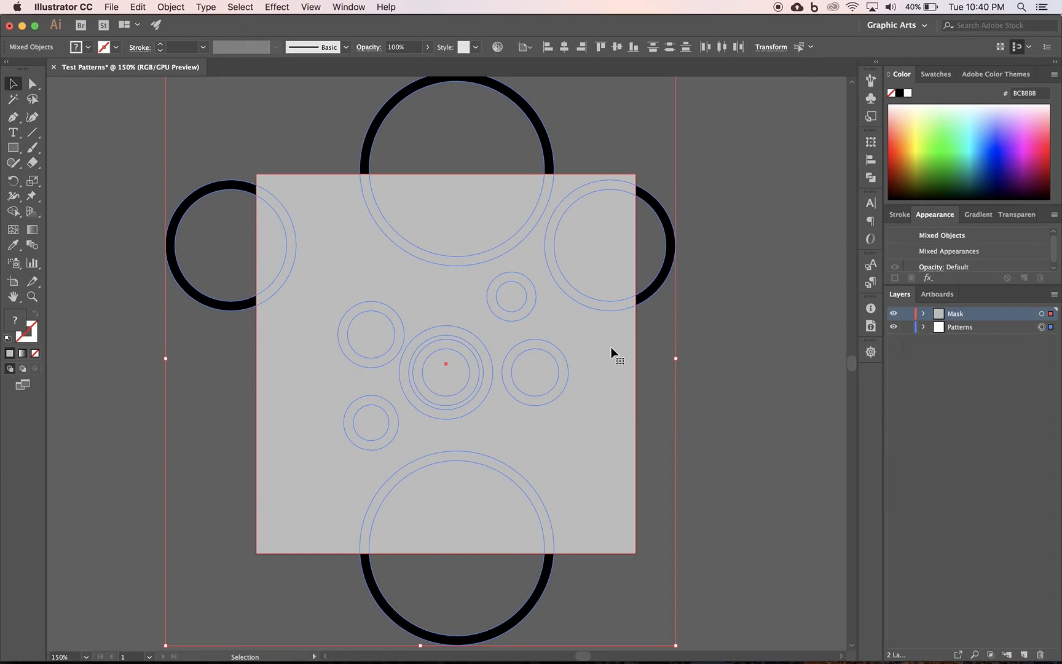
pyautogui.click(991, 655)
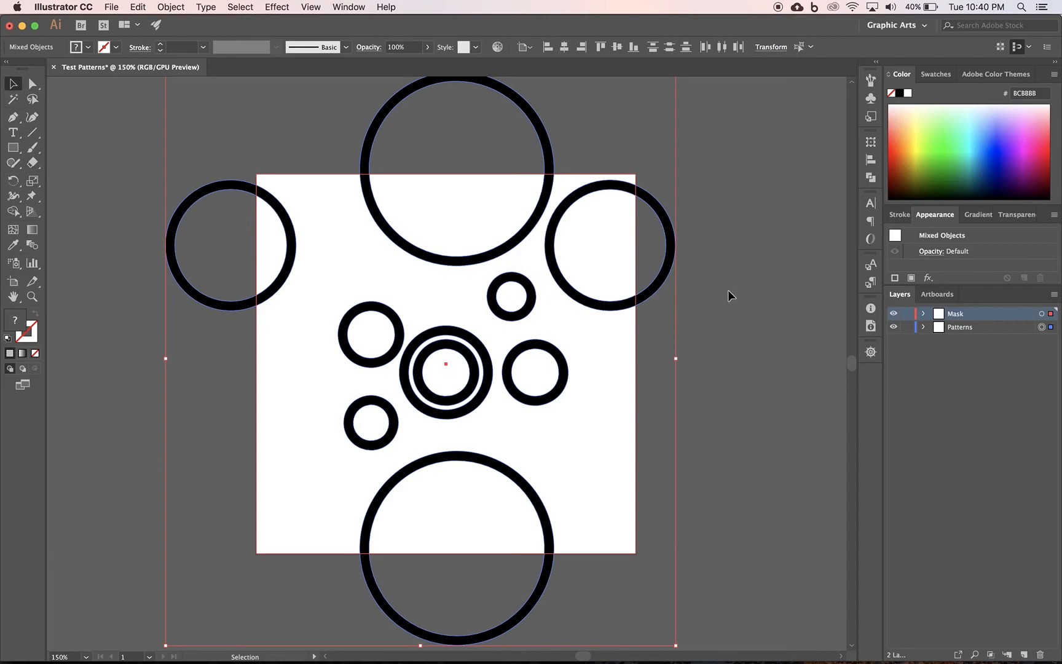
pyautogui.click(870, 178)
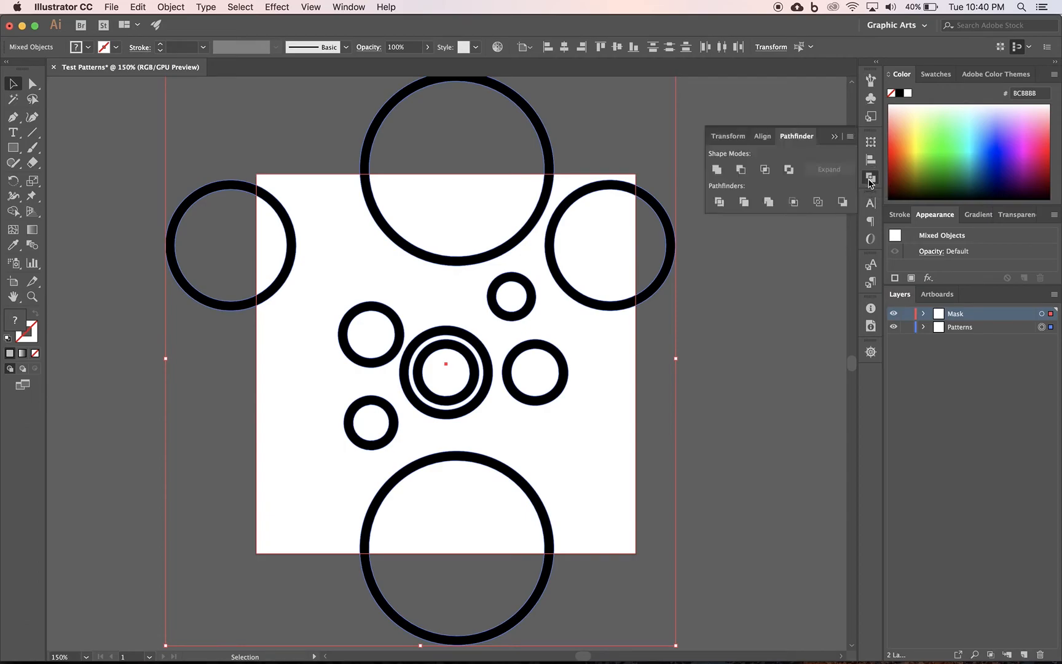
pyautogui.click(358, 8)
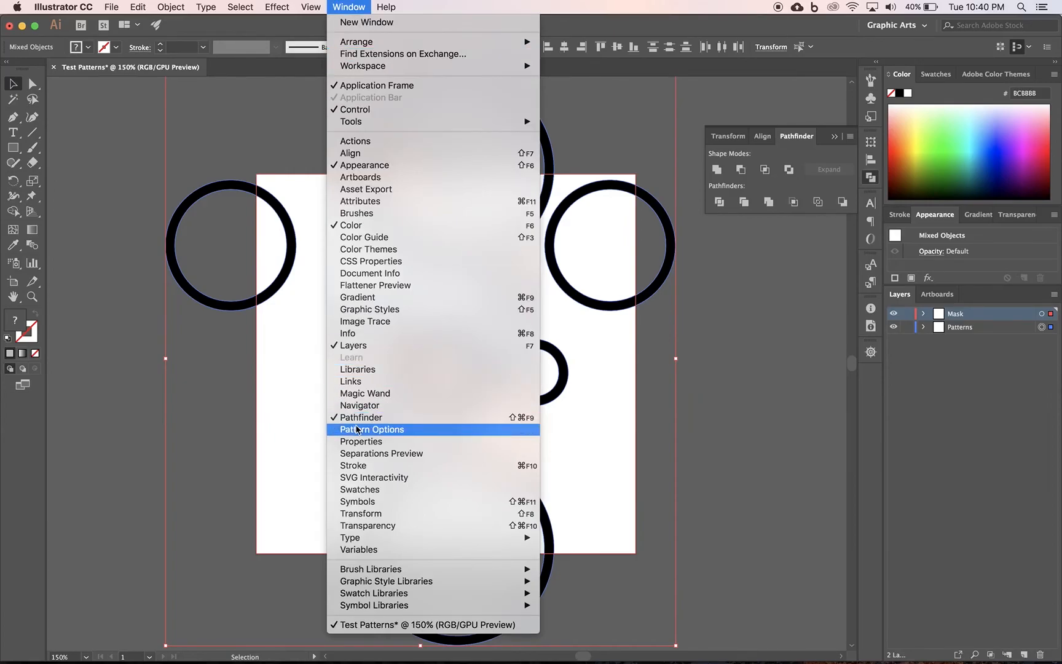
pyautogui.click(797, 137)
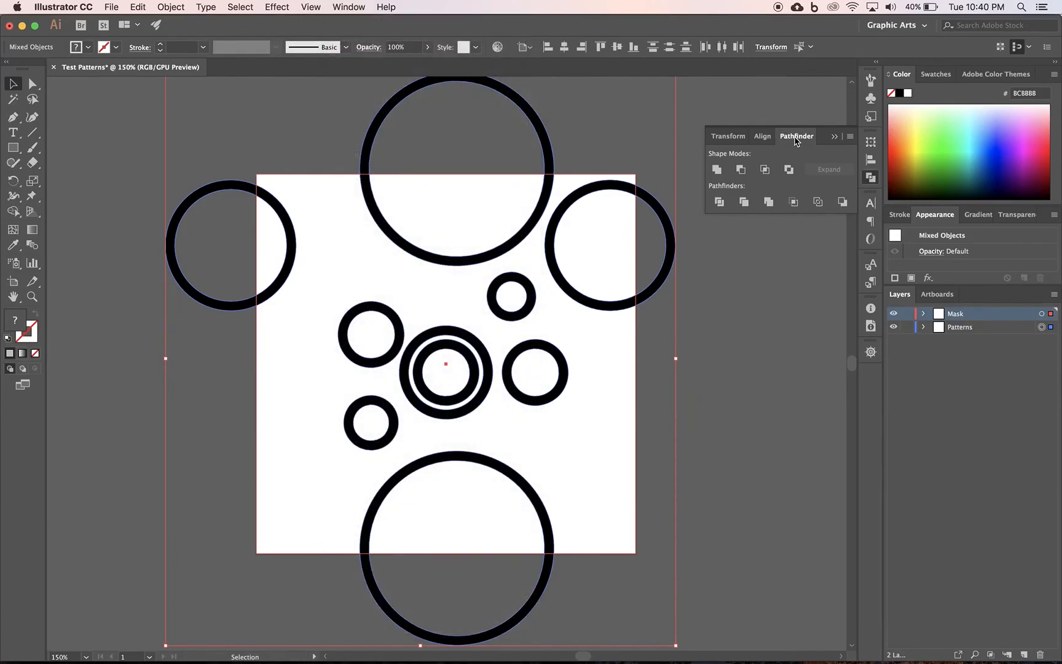
pyautogui.click(794, 203)
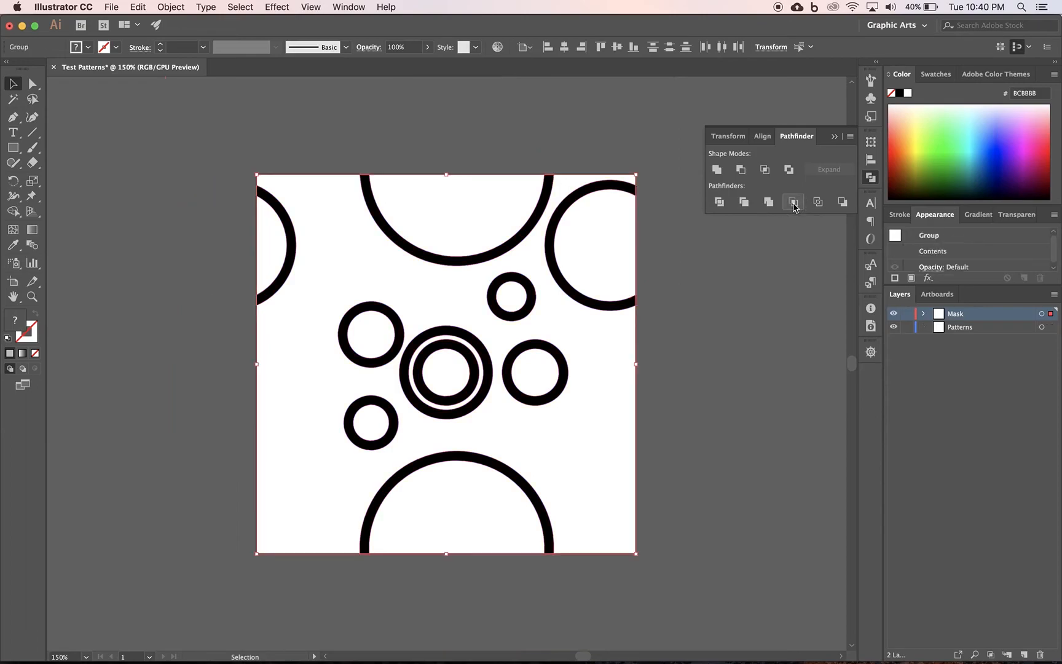
pyautogui.click(690, 327)
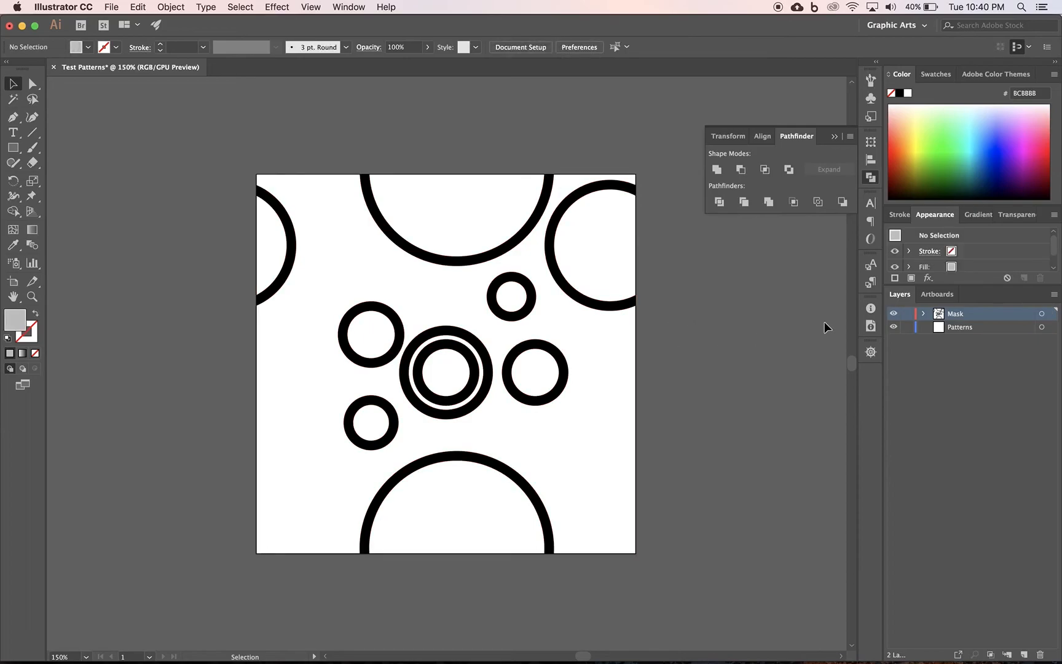
# Select the cropped ring artwork and make a new pattern from it.
pyautogui.moveTo(163, 132); pyautogui.dragTo(656, 569)
pyautogui.click(179, 8)
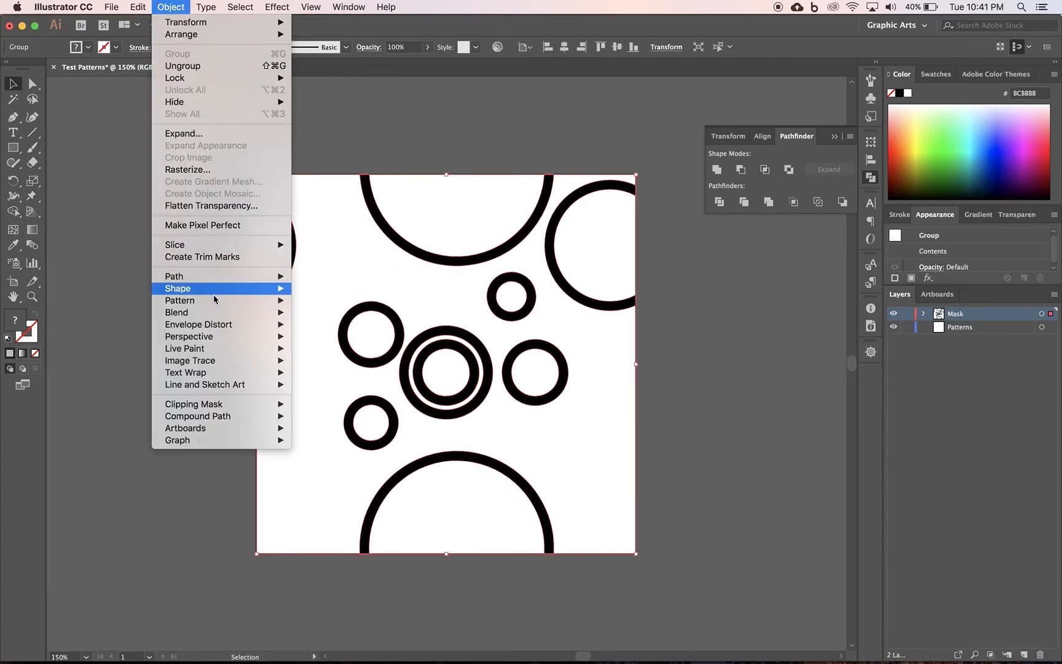
pyautogui.moveTo(214, 305)
pyautogui.click(320, 300)
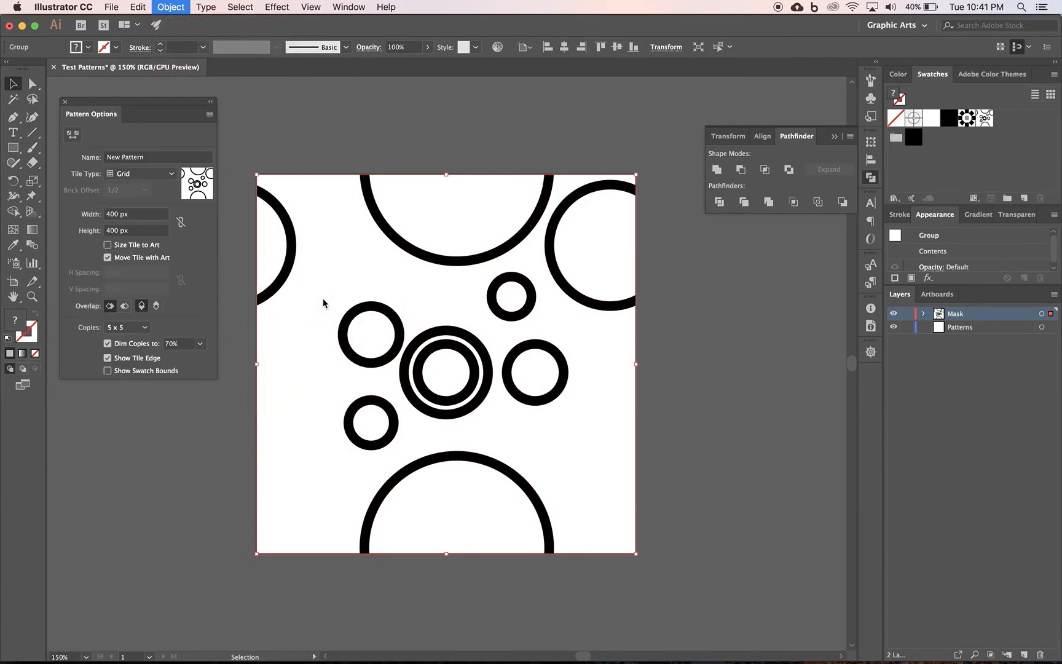
# Name the new pattern Zentangle Pattern 02 and finish pattern editing.
pyautogui.click(156, 158)
pyautogui.press('super+a')
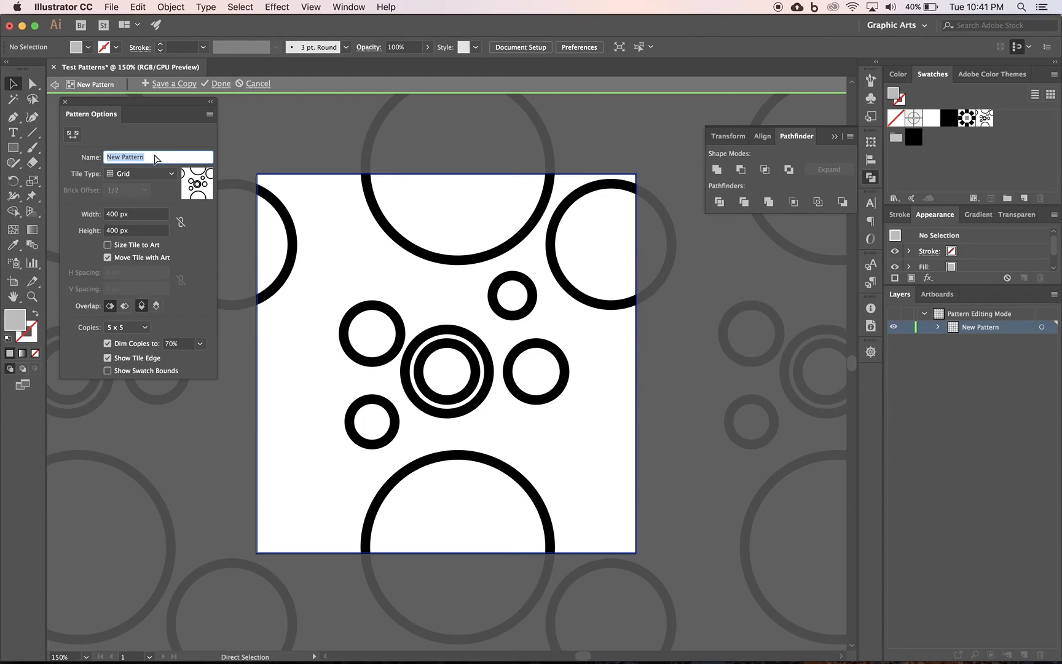
pyautogui.write('Zentangle Pattern 01')
pyautogui.press('BackSpace')
pyautogui.write('2')
pyautogui.click(220, 89)
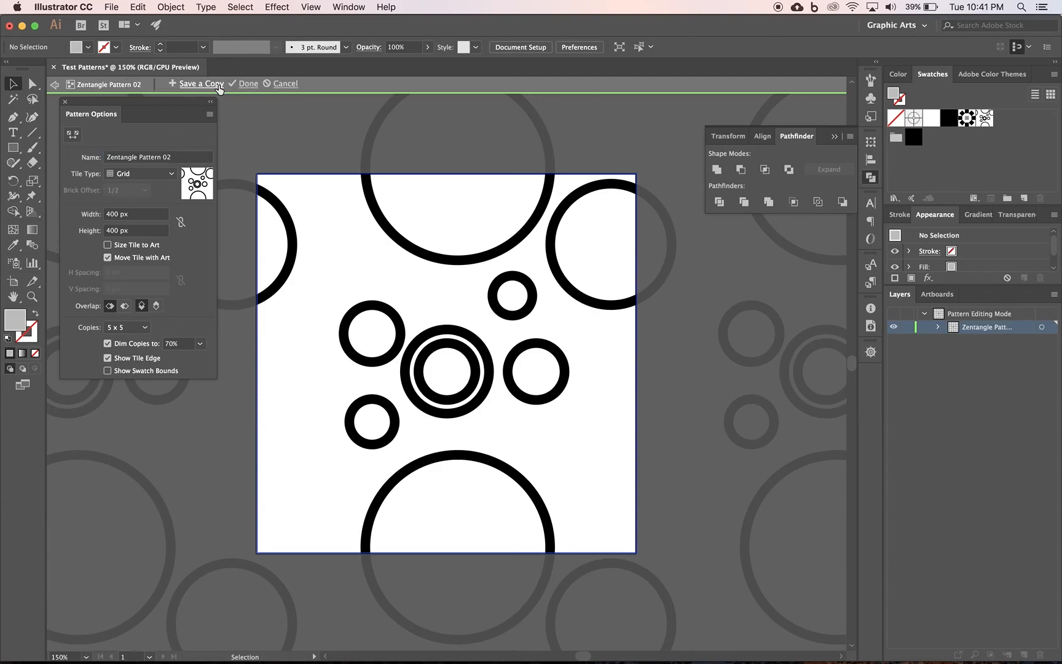
pyautogui.click(247, 86)
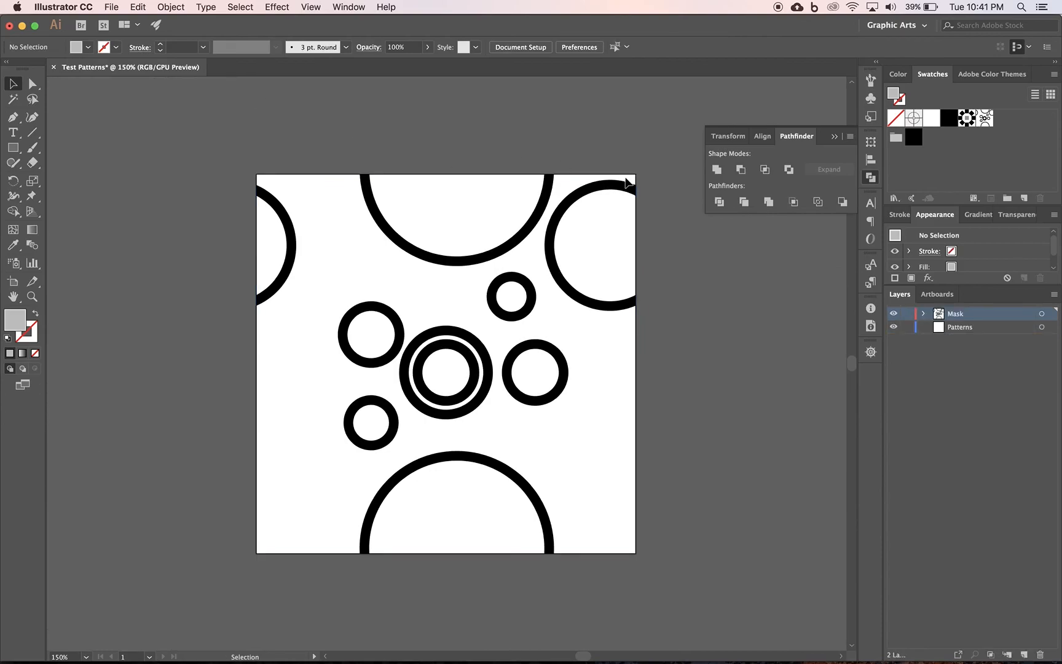
# Reopen the Zentangle Pattern 02 swatch to examine how its tiles repeat across the copies, and exit pattern editing.
pyautogui.doubleClick(986, 119)
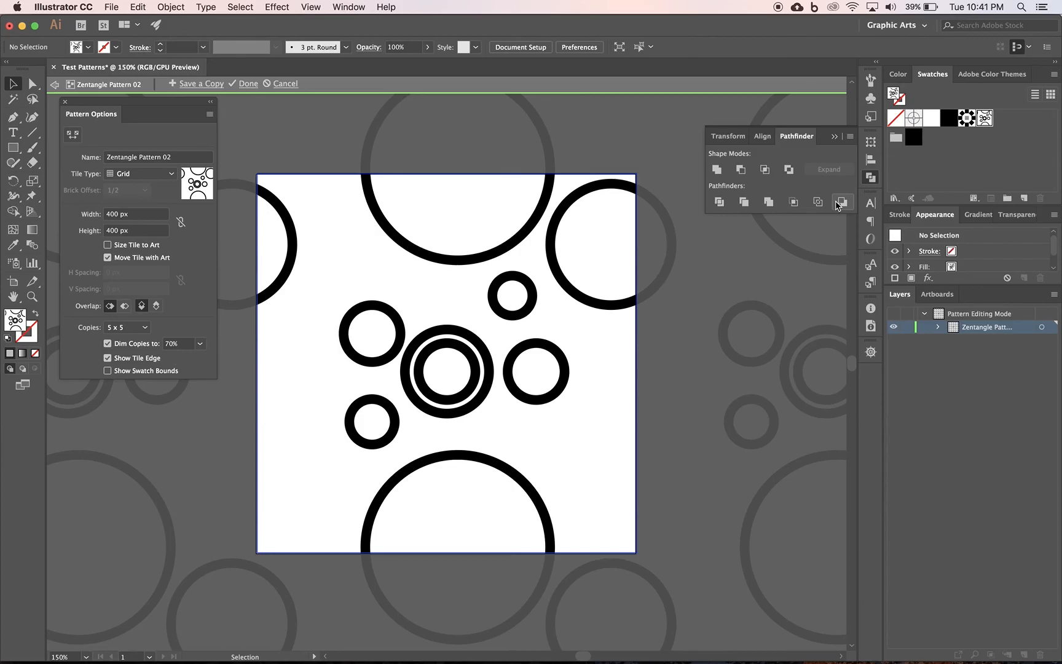
pyautogui.press('super+minus')
pyautogui.press('super+minus')
pyautogui.press('super+minus')
pyautogui.press('super+minus')
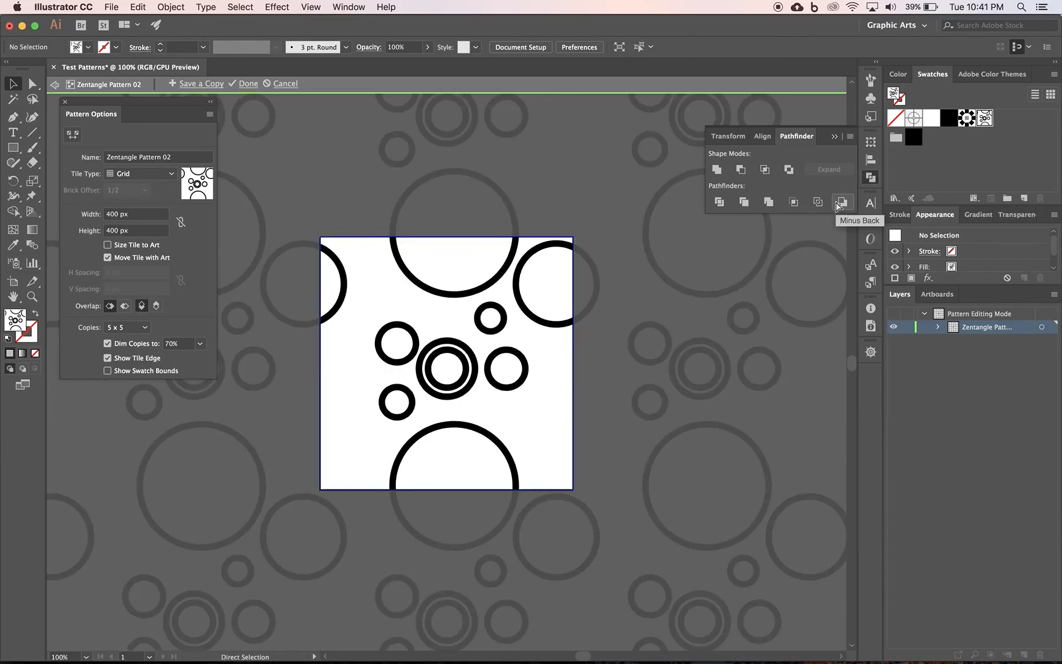
pyautogui.press('super+minus')
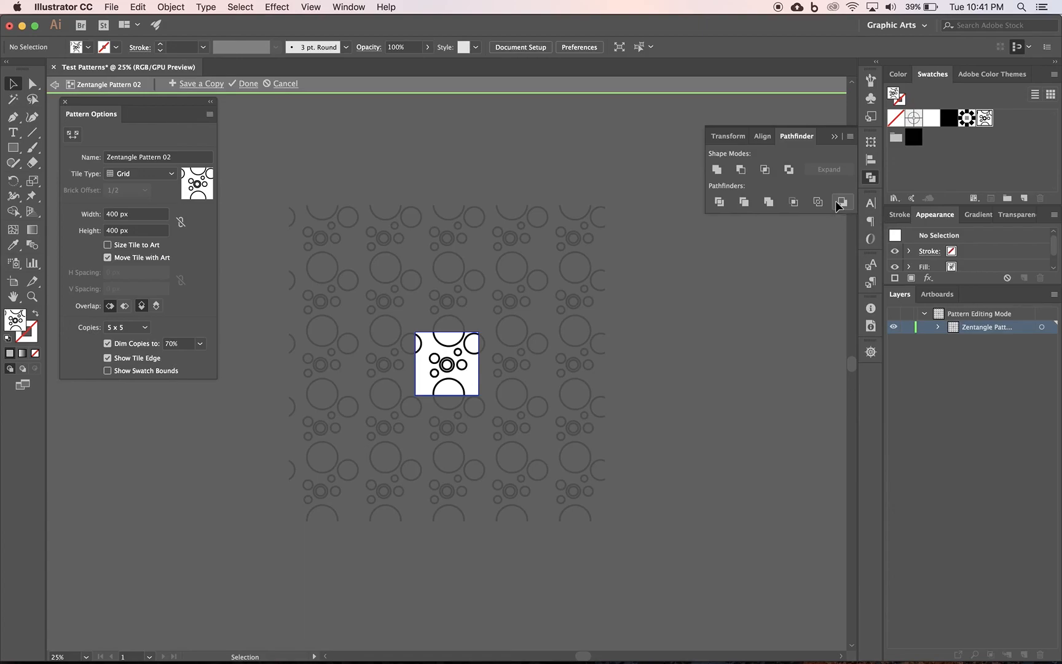
pyautogui.click(248, 84)
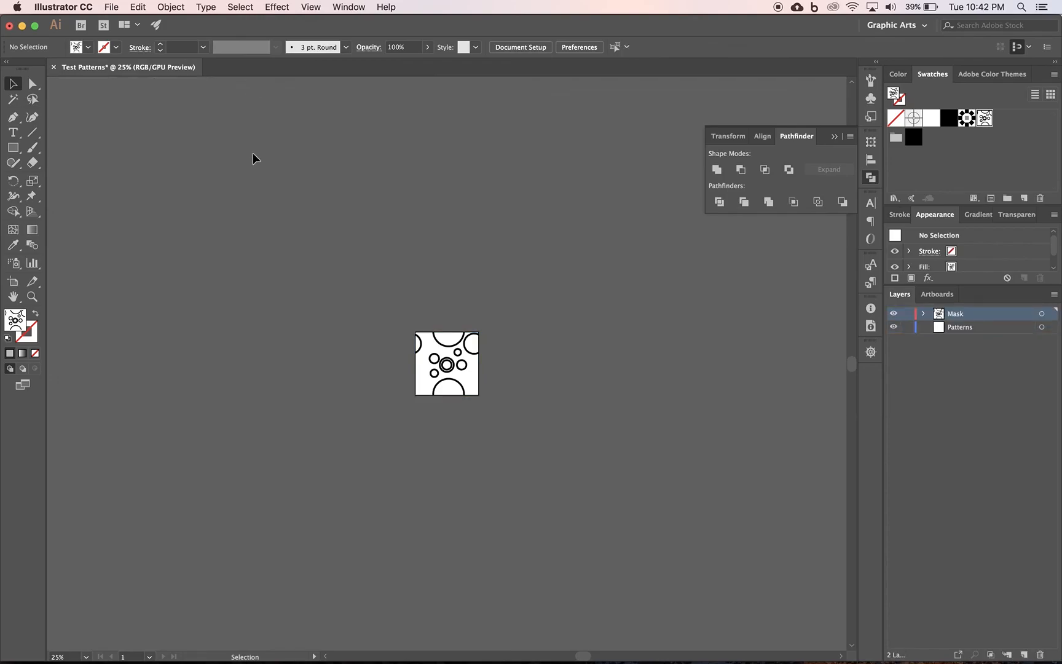